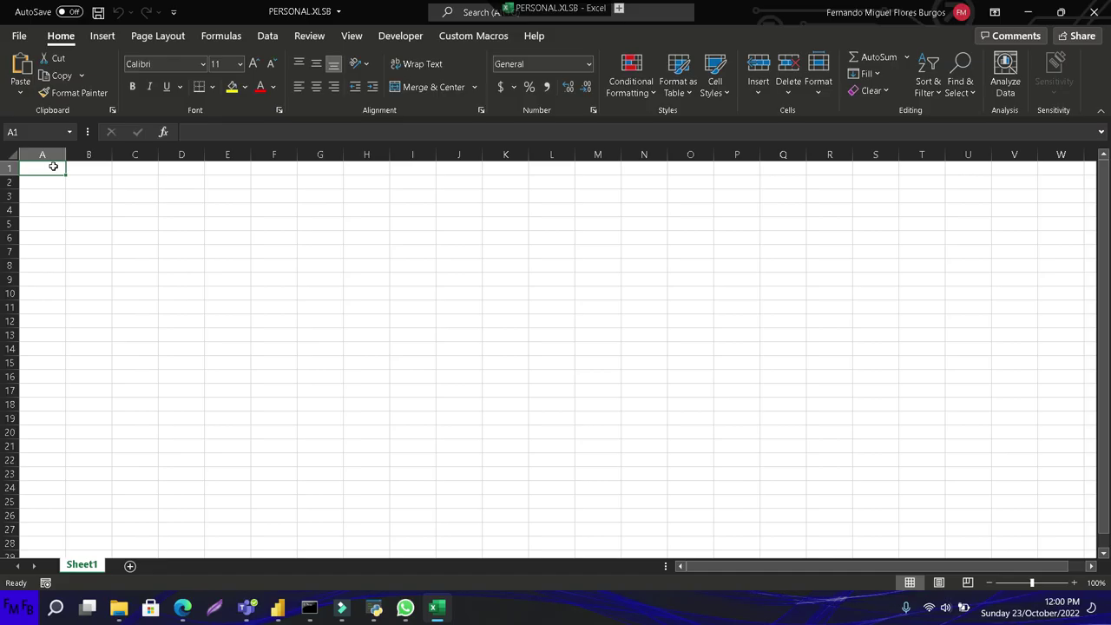
- Enter the header 'Countries' in A1, then Honduras, El Salvador and Guatemala in A2:A4
{"action": "type", "text": "Countries"}
{"action": "key", "text": "Return"}
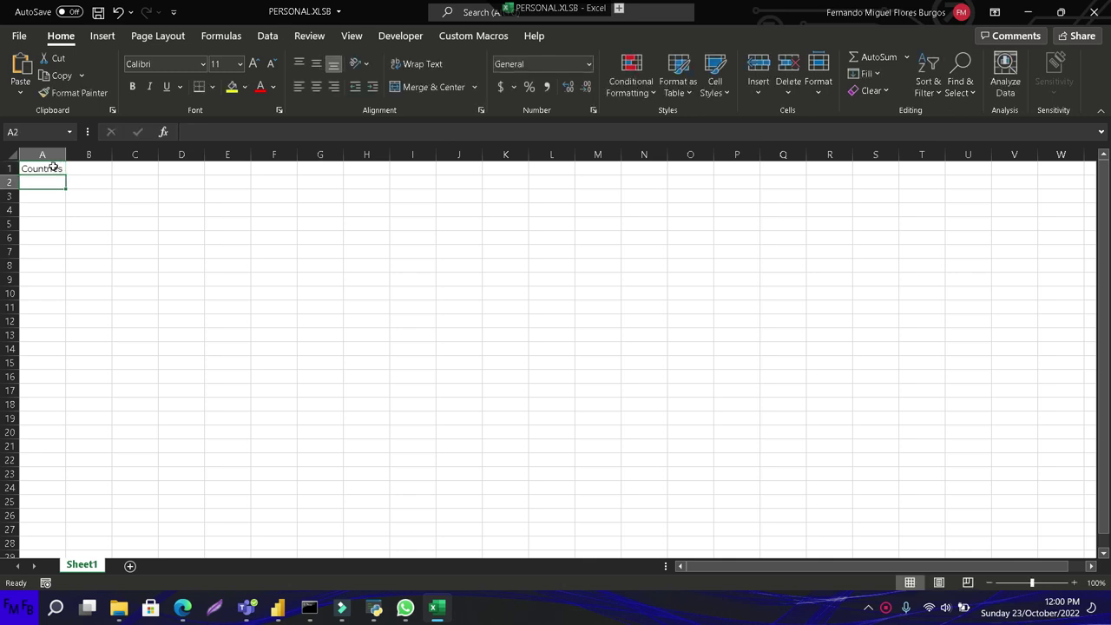
{"action": "type", "text": "Honduras"}
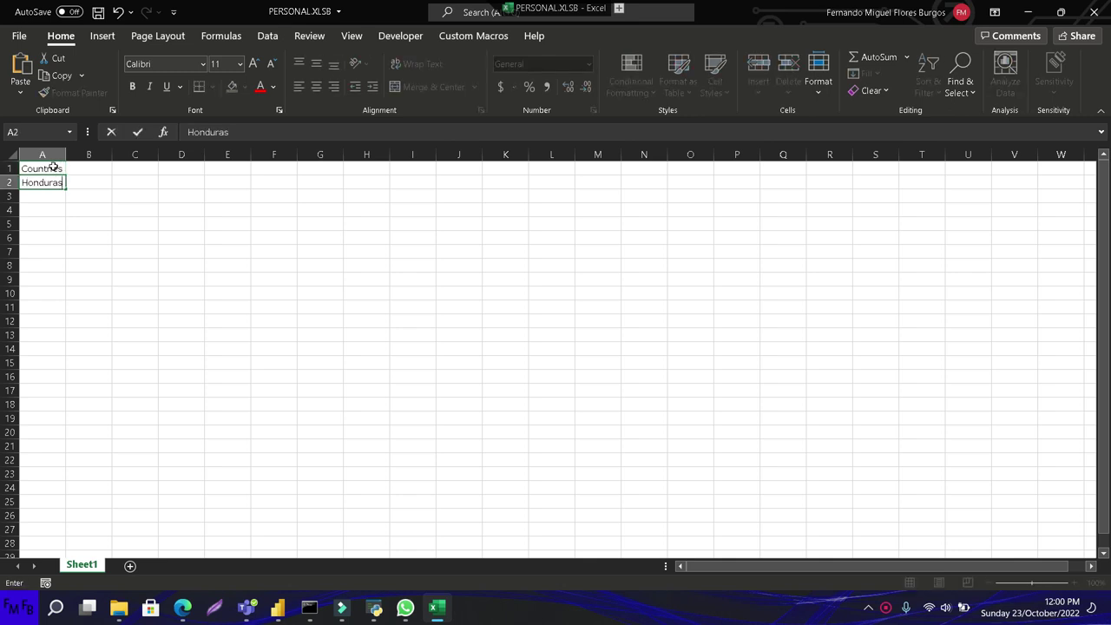
{"action": "key", "text": "Return"}
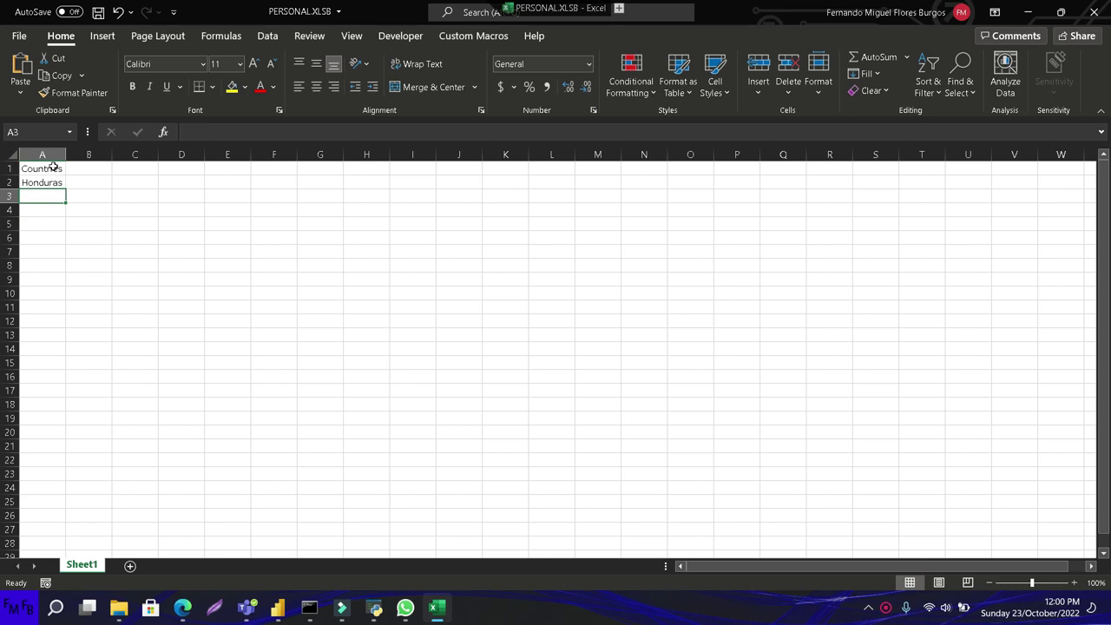
{"action": "type", "text": "El Salvador"}
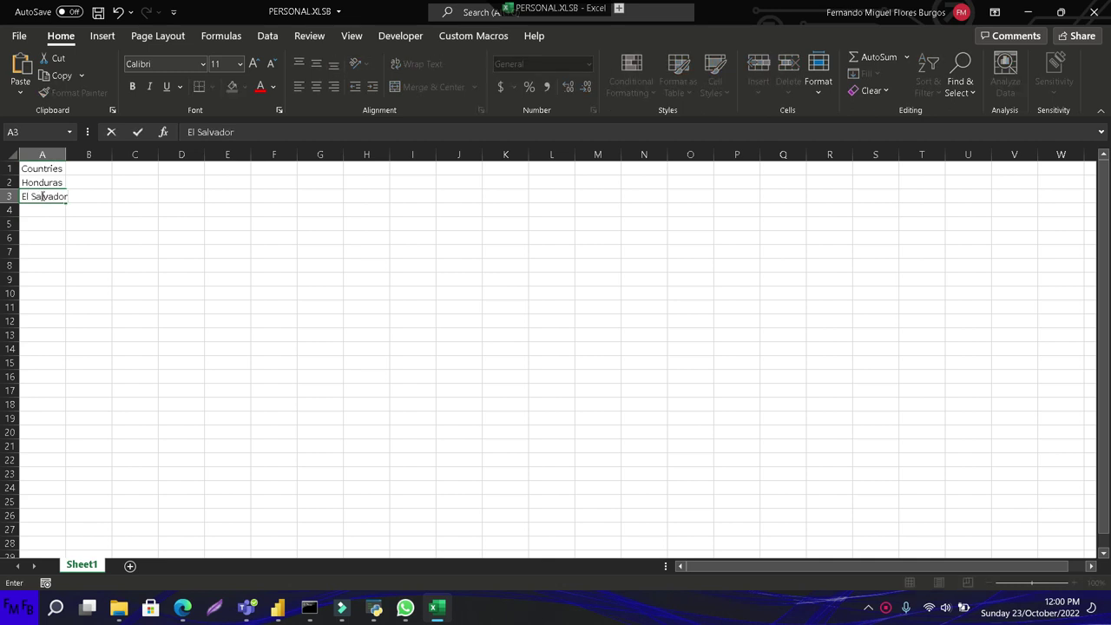
{"action": "key", "text": "Return"}
{"action": "type", "text": "Guatemala"}
{"action": "key", "text": "Return"}
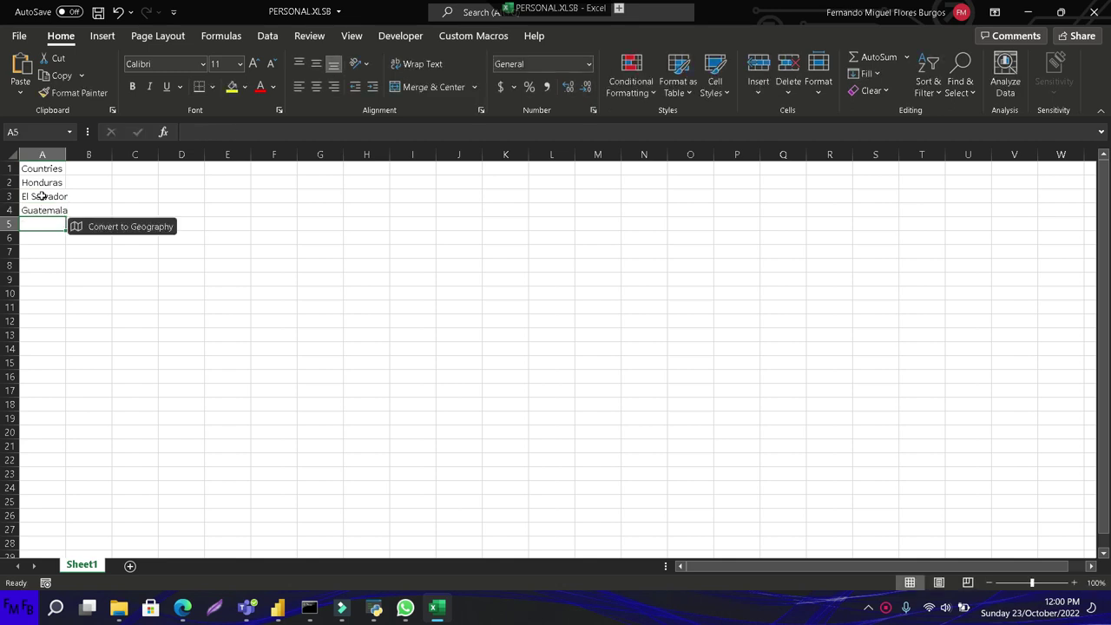
- Add three new sheet tabs, naming them '1. Honduras', '2. El Salvador' and '3. Guatemala'
{"action": "left_click", "coordinate": [131, 565]}
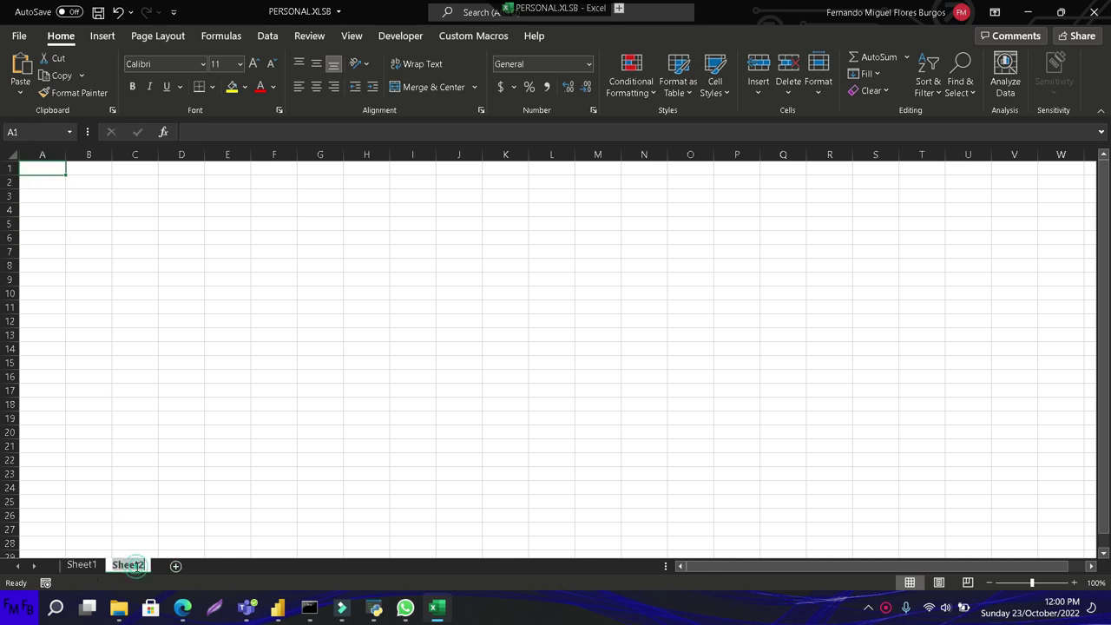
{"action": "double_click", "coordinate": [132, 565]}
{"action": "type", "text": "1. "}
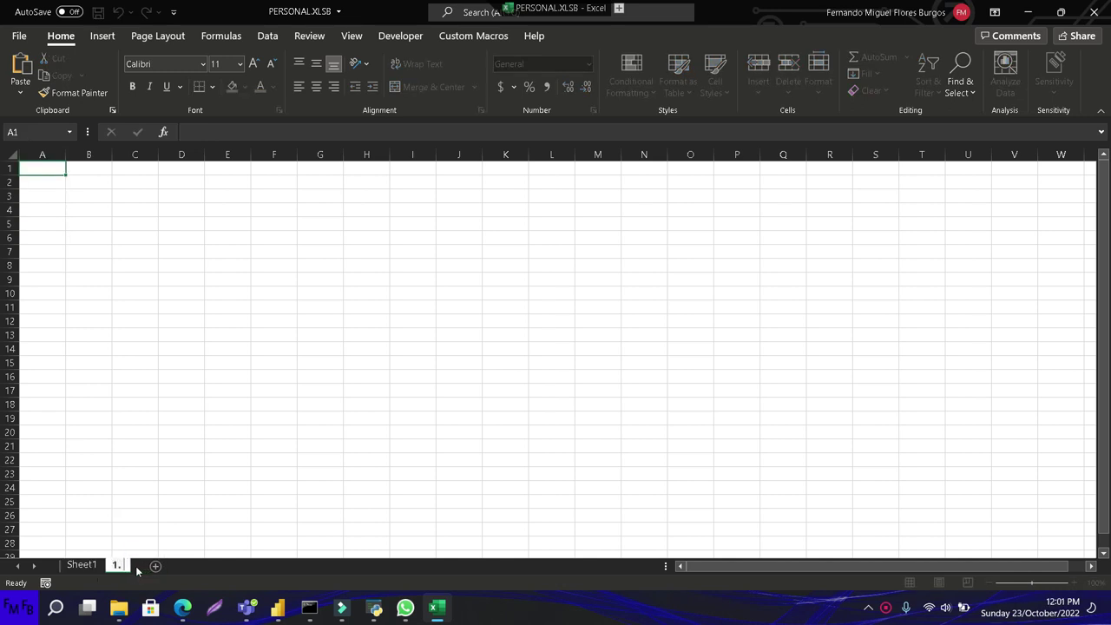
{"action": "type", "text": "Honduras"}
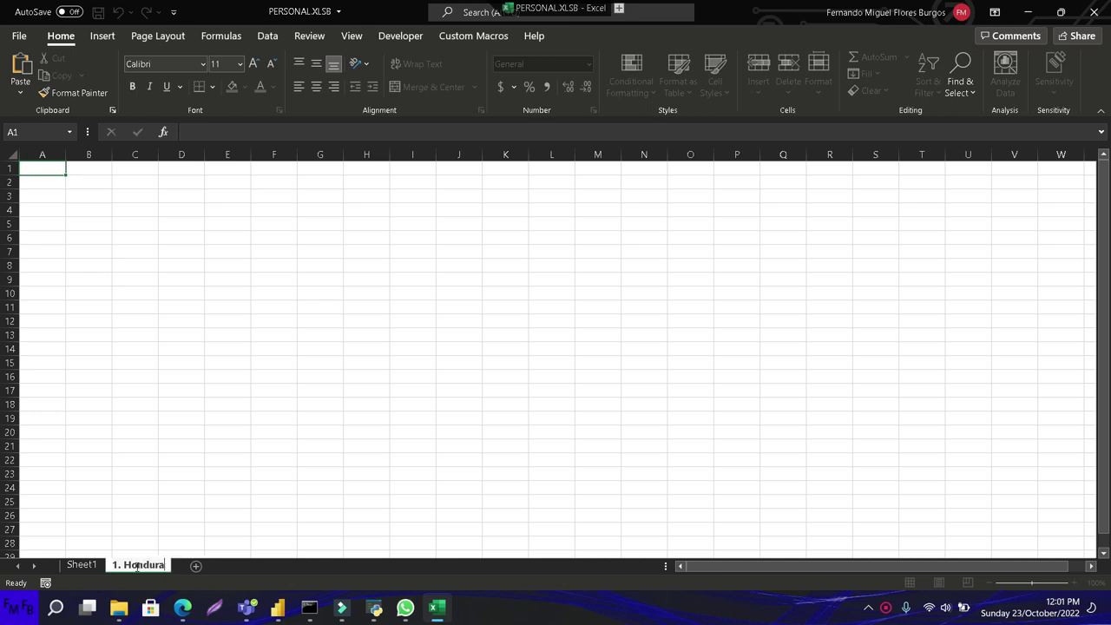
{"action": "key", "text": "Return"}
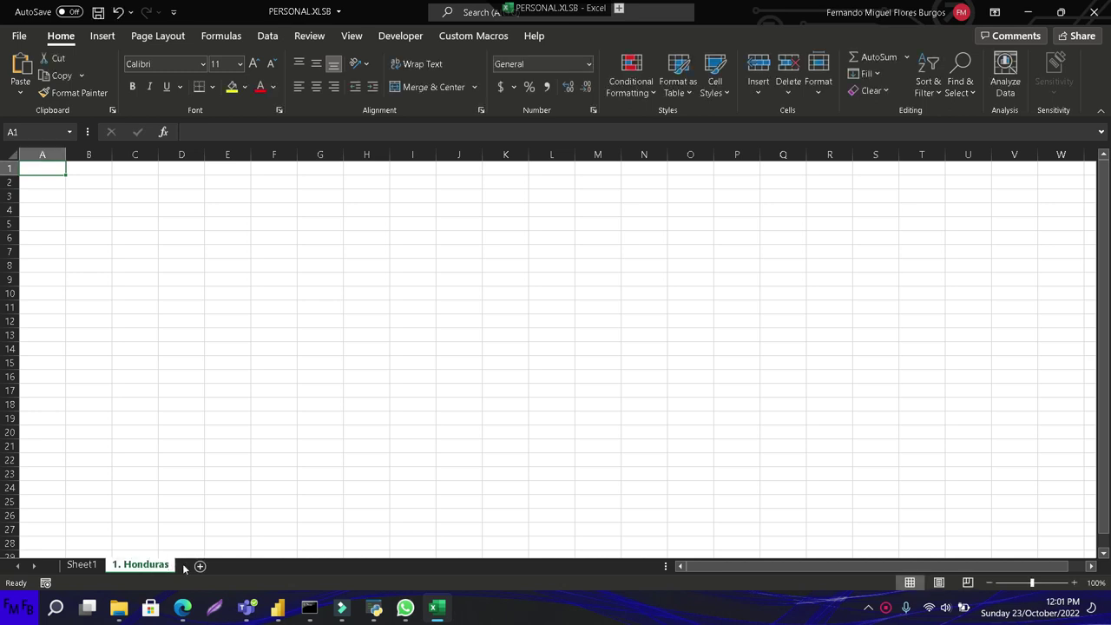
{"action": "left_click", "coordinate": [200, 565]}
{"action": "double_click", "coordinate": [197, 565]}
{"action": "type", "text": "2. El Salvador"}
{"action": "key", "text": "Return"}
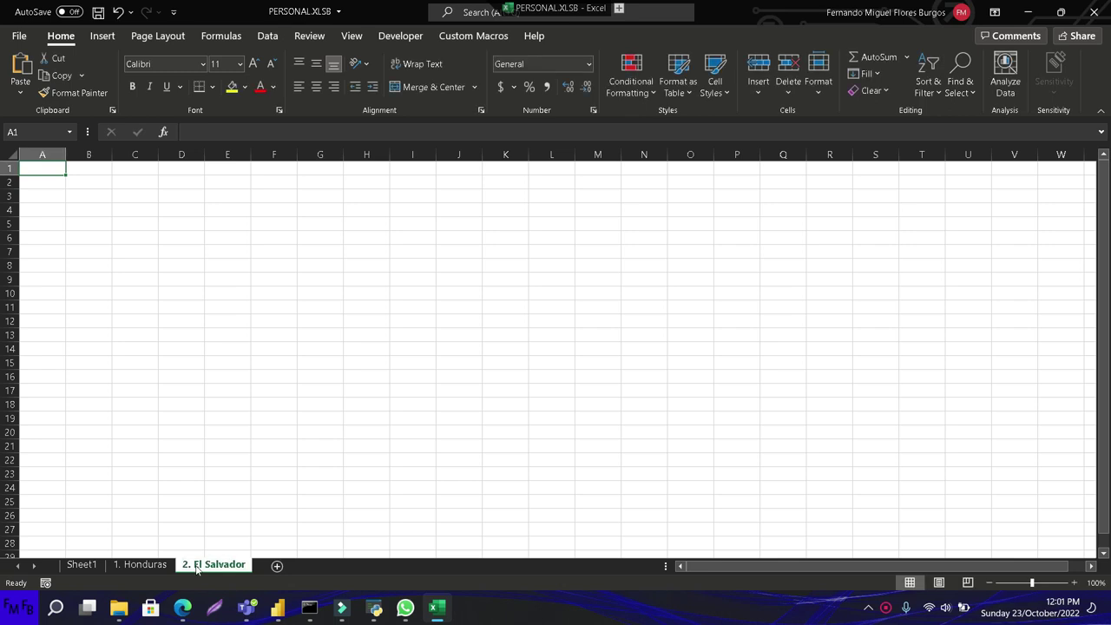
{"action": "left_click", "coordinate": [276, 566]}
{"action": "double_click", "coordinate": [269, 571]}
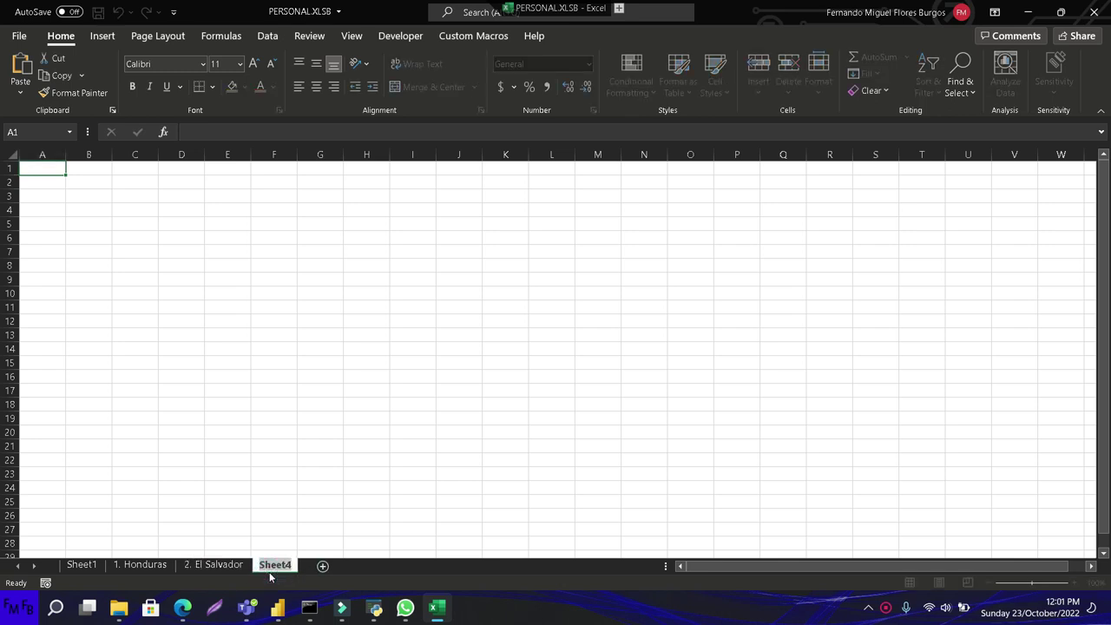
{"action": "type", "text": "3. Guatemala"}
{"action": "key", "text": "Return"}
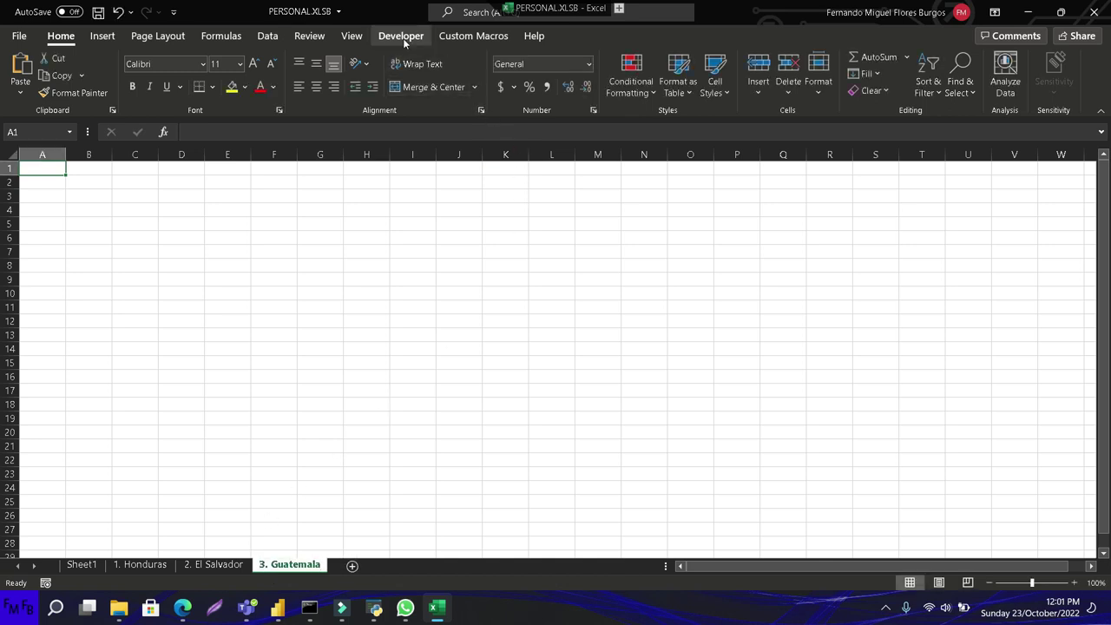
- From Sheet1, open Developer > Visual Basic and insert a new Module2 in PERSONAL.XLSB
{"action": "left_click", "coordinate": [81, 564]}
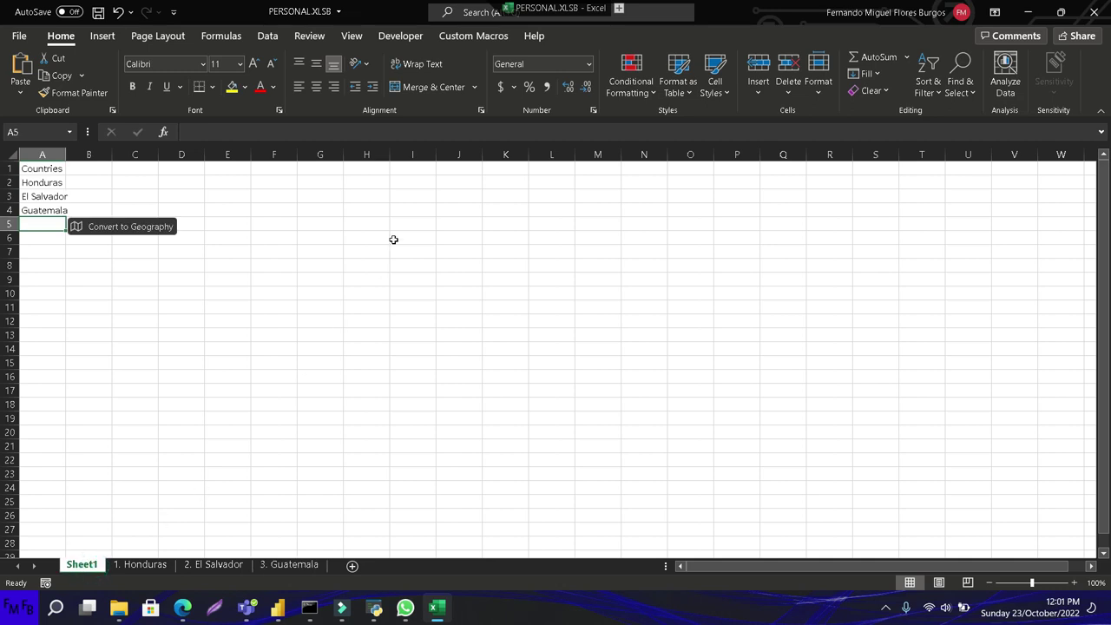
{"action": "left_click", "coordinate": [413, 38]}
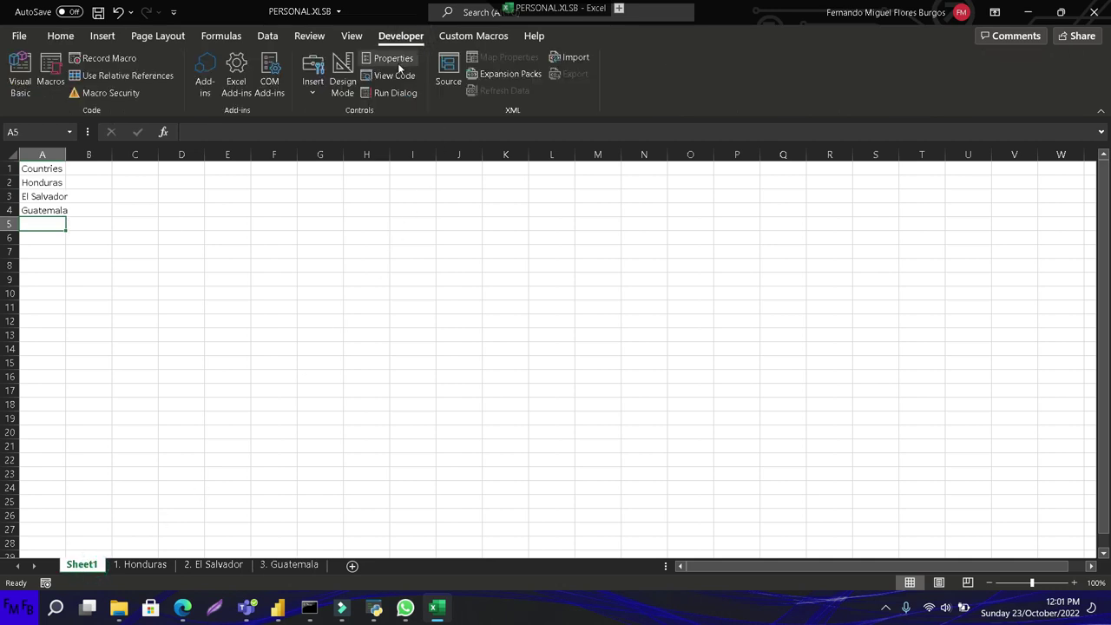
{"action": "left_click", "coordinate": [20, 76]}
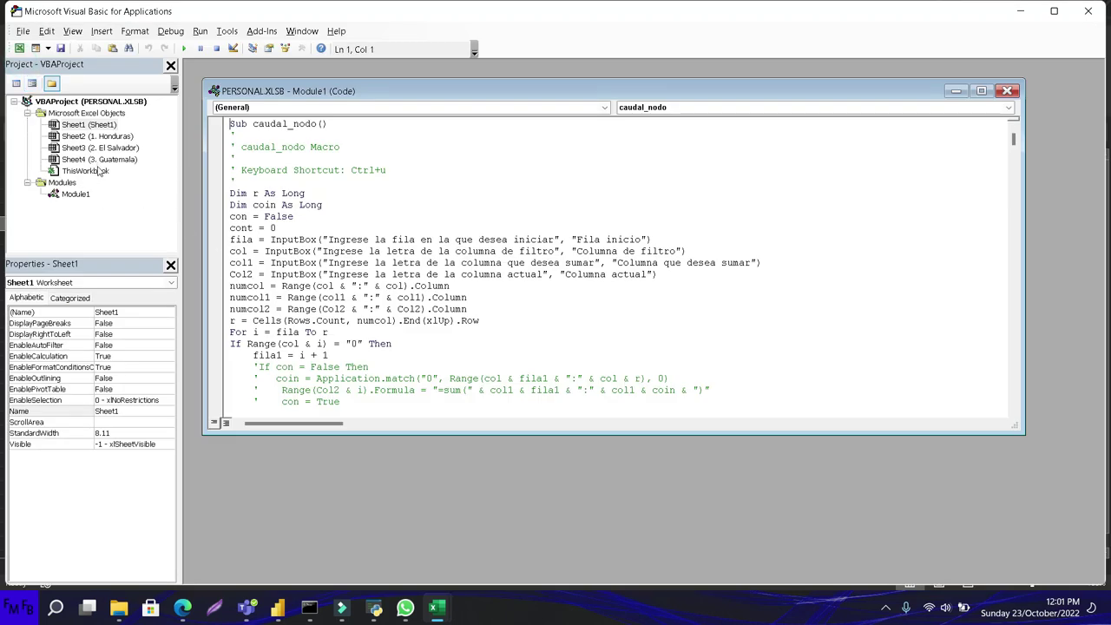
{"action": "left_click", "coordinate": [101, 32]}
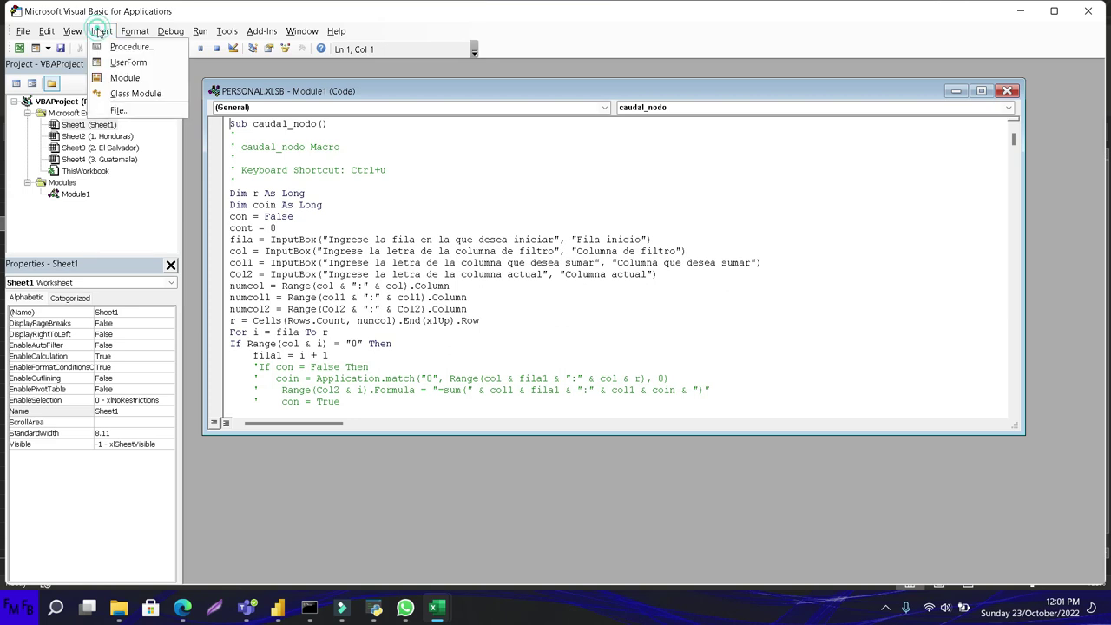
{"action": "left_click", "coordinate": [124, 78]}
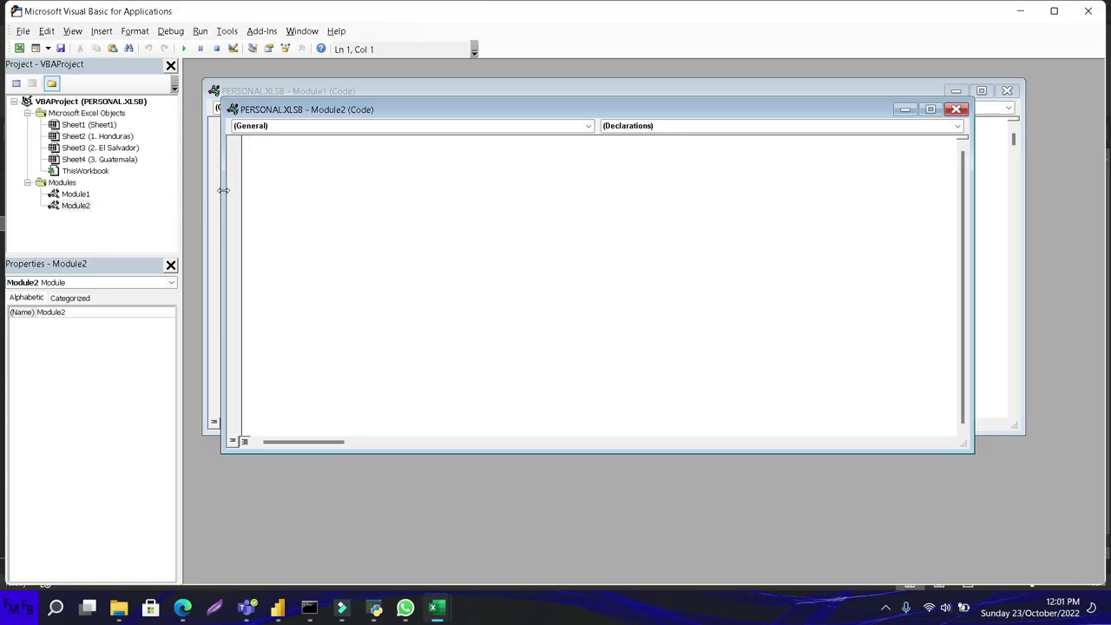
- Write Sub hojas with lr set to column A's last row and a For i = 2 To lr / Next i loop
{"action": "type", "text": "sub"}
{"action": "type", "text": " hojas"}
{"action": "key", "text": "Return"}
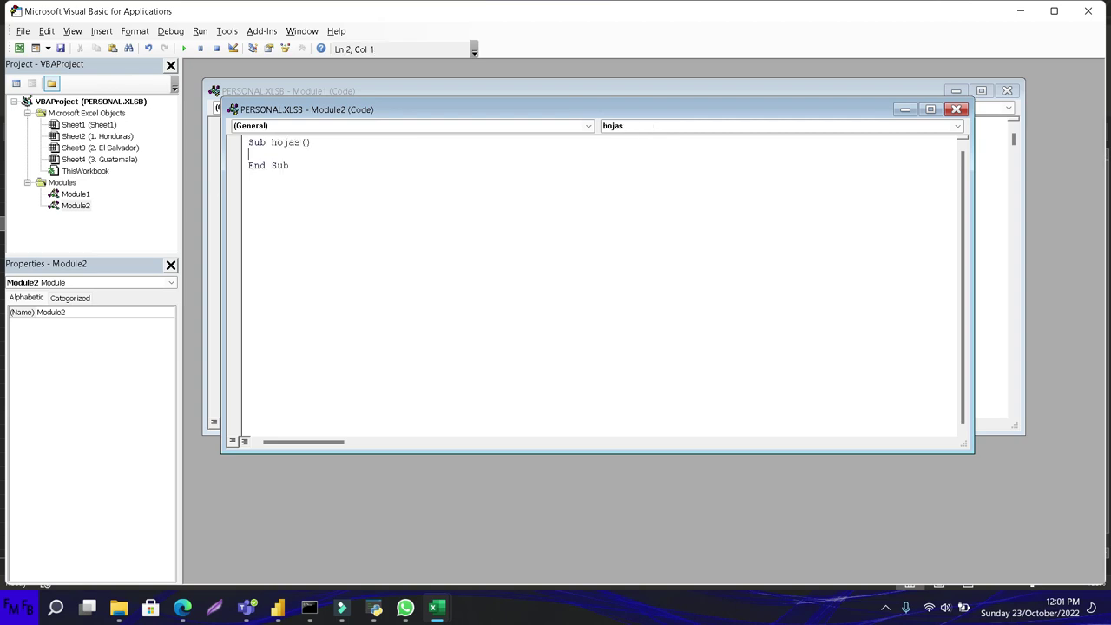
{"action": "type", "text": "lr"}
{"action": "type", "text": "=ActiveSheet.Cells(ActiveSheet.Rows.Count, \"A\").End(xlUp).Row"}
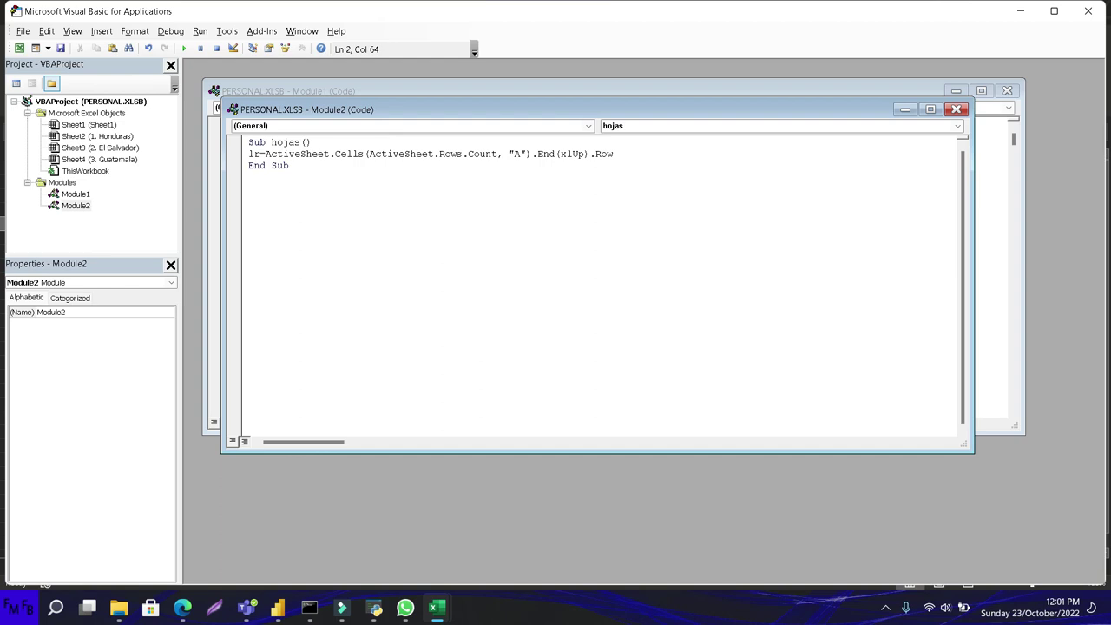
{"action": "key", "text": "Return"}
{"action": "type", "text": "for i=2 to "}
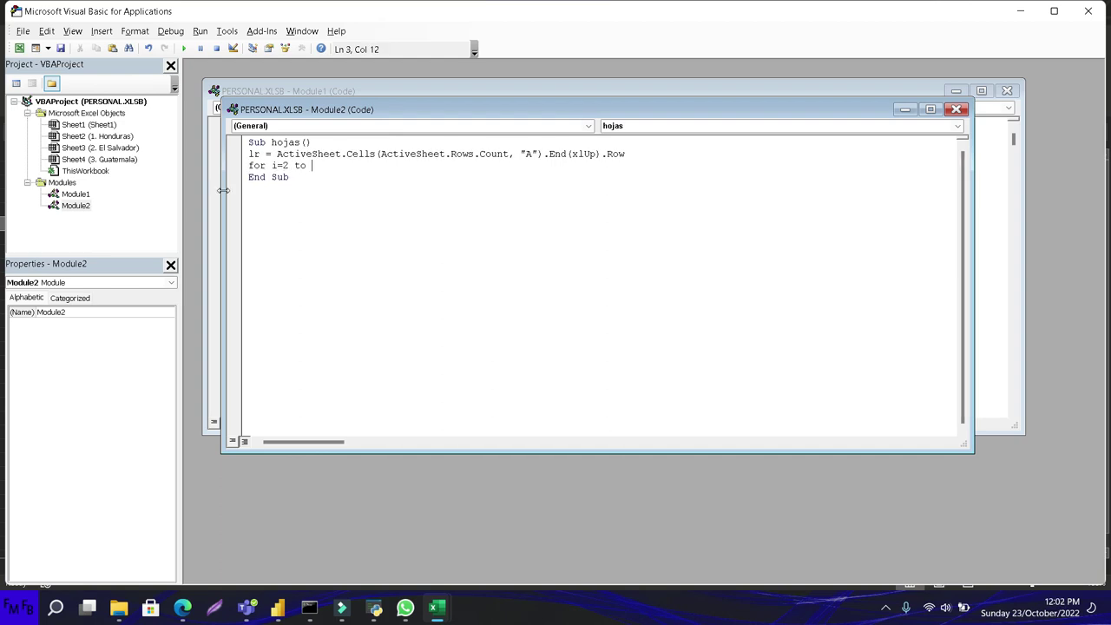
{"action": "type", "text": "lr"}
{"action": "key", "text": "Return"}
{"action": "key", "text": "Return"}
{"action": "type", "text": "next i"}
{"action": "key", "text": "Up"}
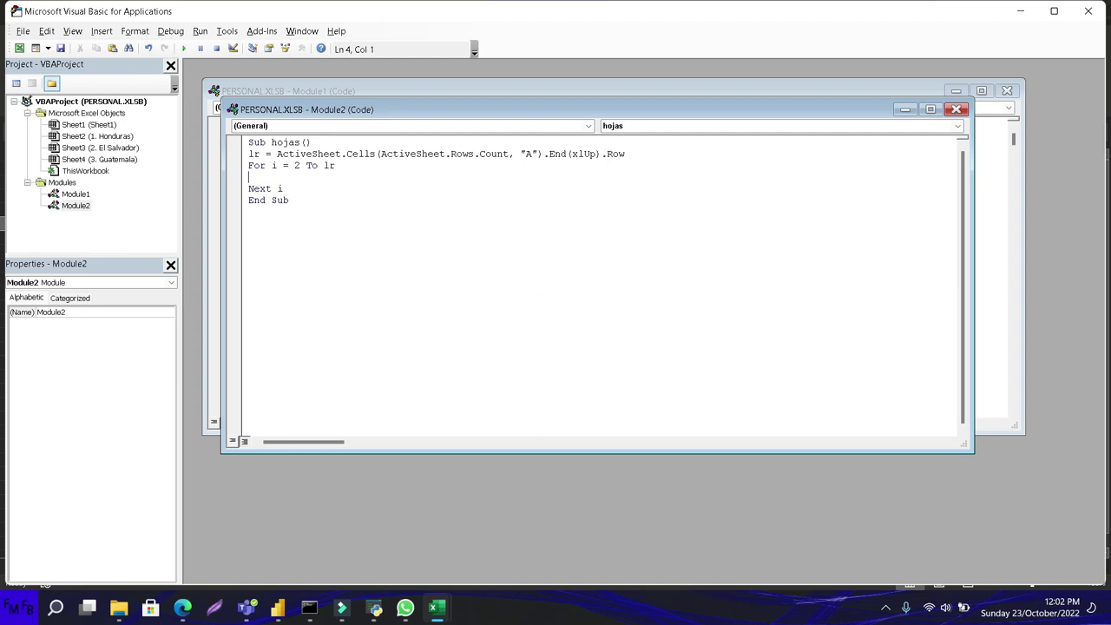
- Add an empty Sub cambio below the hojas procedure
{"action": "left_click", "coordinate": [283, 188]}
{"action": "left_click", "coordinate": [290, 200]}
{"action": "key", "text": "Return"}
{"action": "type", "text": "sub cha"}
{"action": "key", "text": "BackSpace"}
{"action": "key", "text": "BackSpace"}
{"action": "key", "text": "BackSpace"}
{"action": "type", "text": "cambio"}
{"action": "key", "text": "Return"}
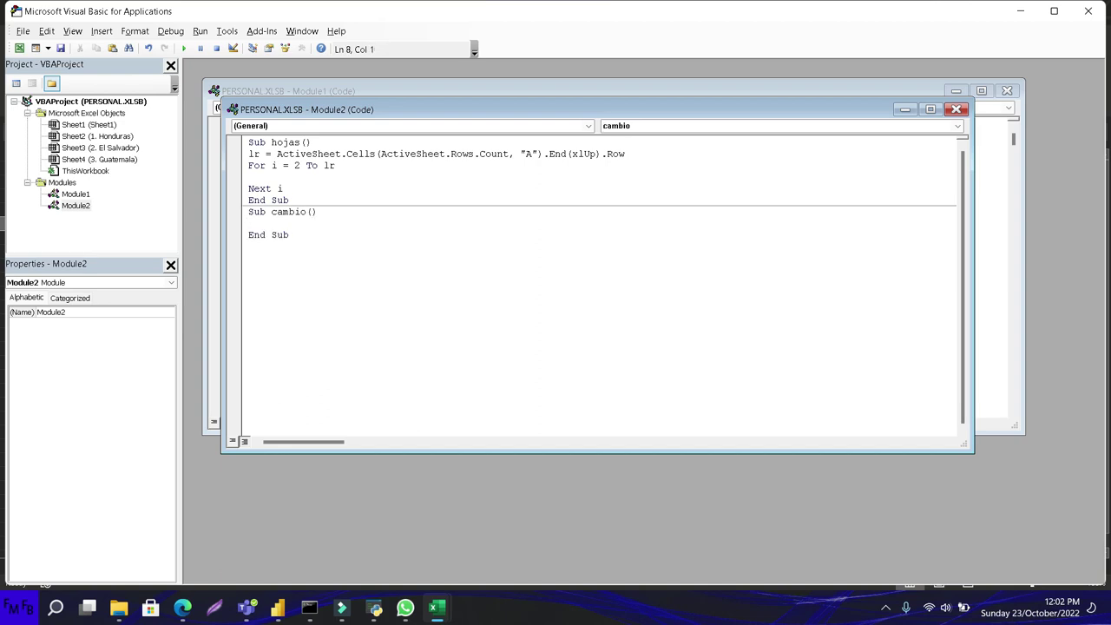
- Give cambio a parameter, then fix the compile error by declaring it hoja As String
{"action": "left_click", "coordinate": [312, 211]}
{"action": "type", "text": "Lon"}
{"action": "key", "text": "BackSpace"}
{"action": "key", "text": "BackSpace"}
{"action": "key", "text": "BackSpace"}
{"action": "type", "text": "String "}
{"action": "type", "text": "hoja"}
{"action": "left_click", "coordinate": [332, 170]}
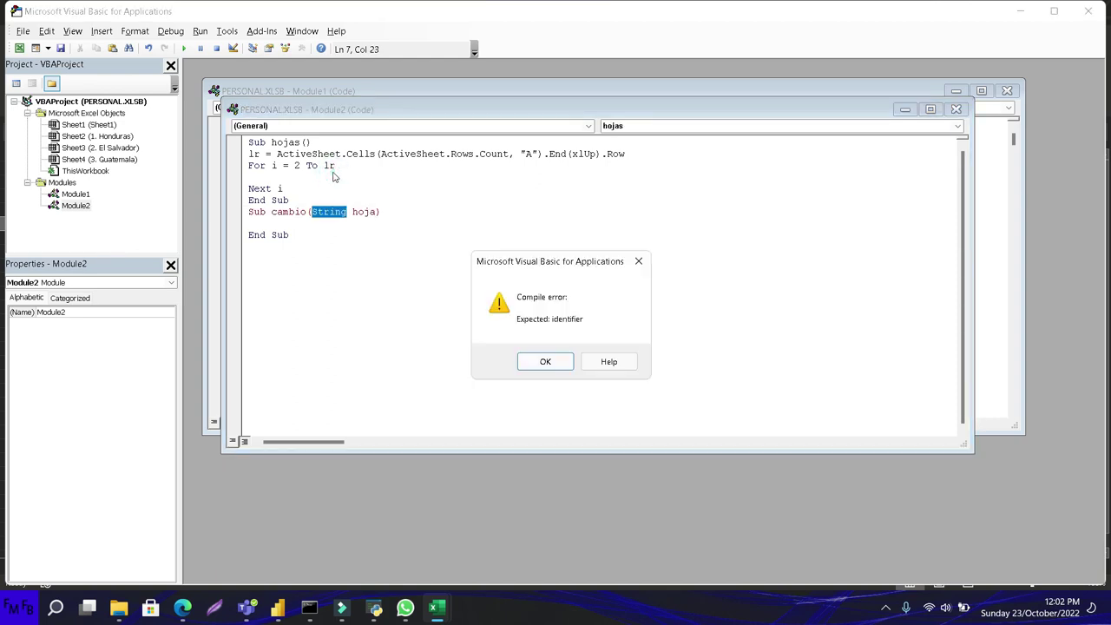
{"action": "key", "text": "Return"}
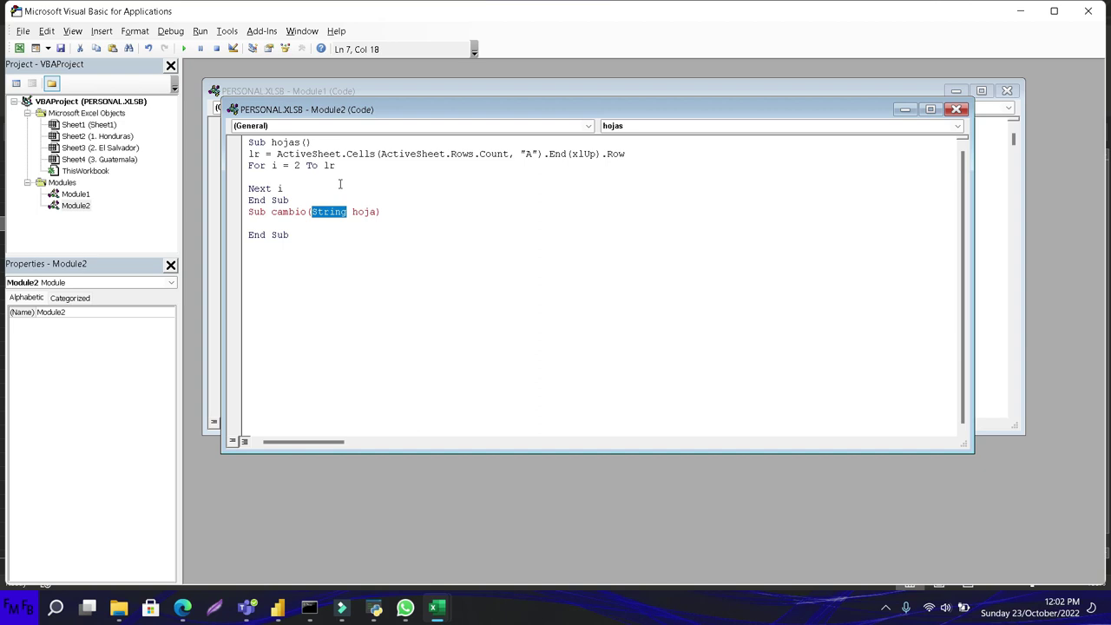
{"action": "left_click", "coordinate": [339, 184]}
{"action": "left_click", "coordinate": [379, 210]}
{"action": "key", "text": "ctrl+shift+Left"}
{"action": "key", "text": "ctrl+shift+Left"}
{"action": "type", "text": "hoja as string"}
{"action": "key", "text": "Return"}
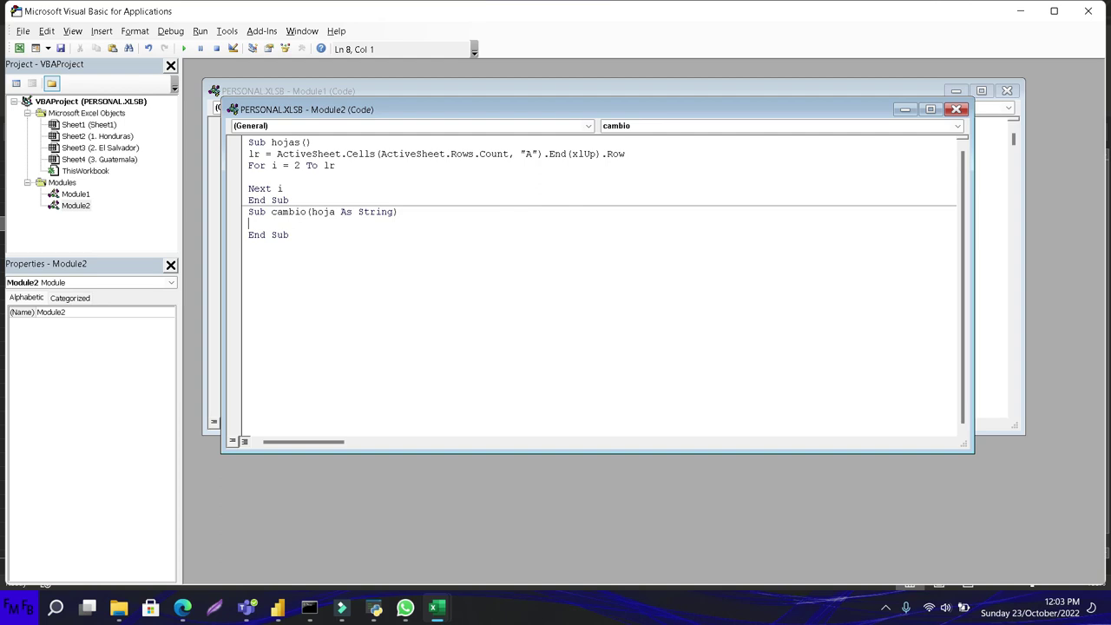
- Add a call cambio line inside the loop and declare Dim s As String under Sub hojas
{"action": "left_click", "coordinate": [359, 178]}
{"action": "type", "text": "call cambio"}
{"action": "left_click", "coordinate": [376, 144]}
{"action": "key", "text": "Return"}
{"action": "type", "text": "dim cambio as string"}
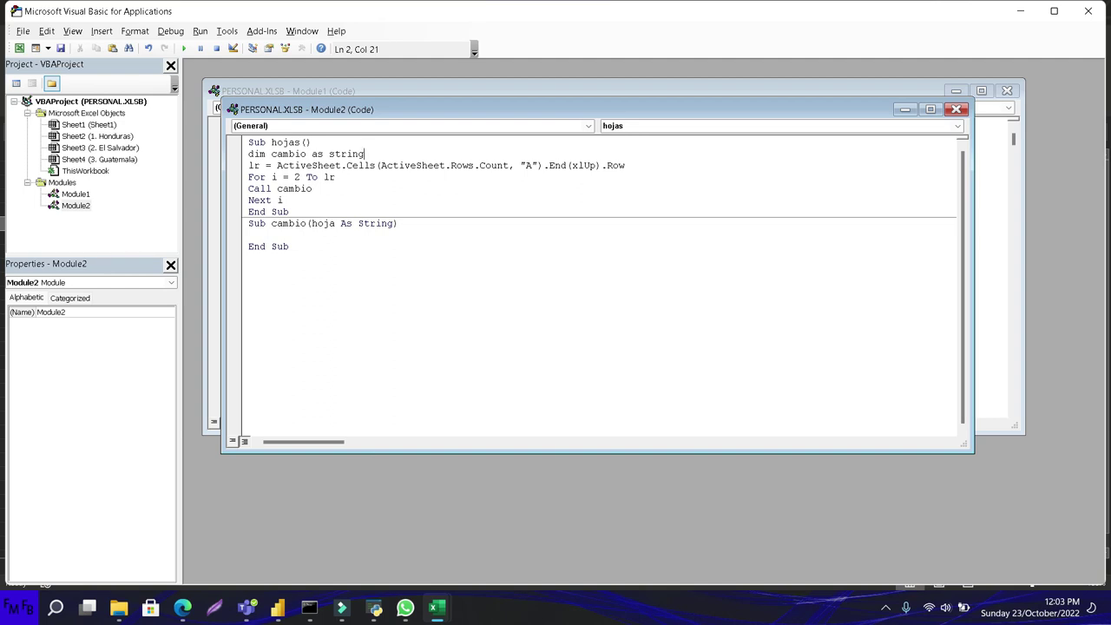
{"action": "key", "text": "ctrl+Left"}
{"action": "key", "text": "ctrl+shift+Left"}
{"action": "type", "text": "l"}
{"action": "key", "text": "BackSpace"}
{"action": "type", "text": "s"}
- Inside the loop, set s = (i-1) & "." & ActiveSheet.Range("A" & i)
{"action": "key", "text": "Down"}
{"action": "key", "text": "Down"}
{"action": "key", "text": "End"}
{"action": "key", "text": "Return"}
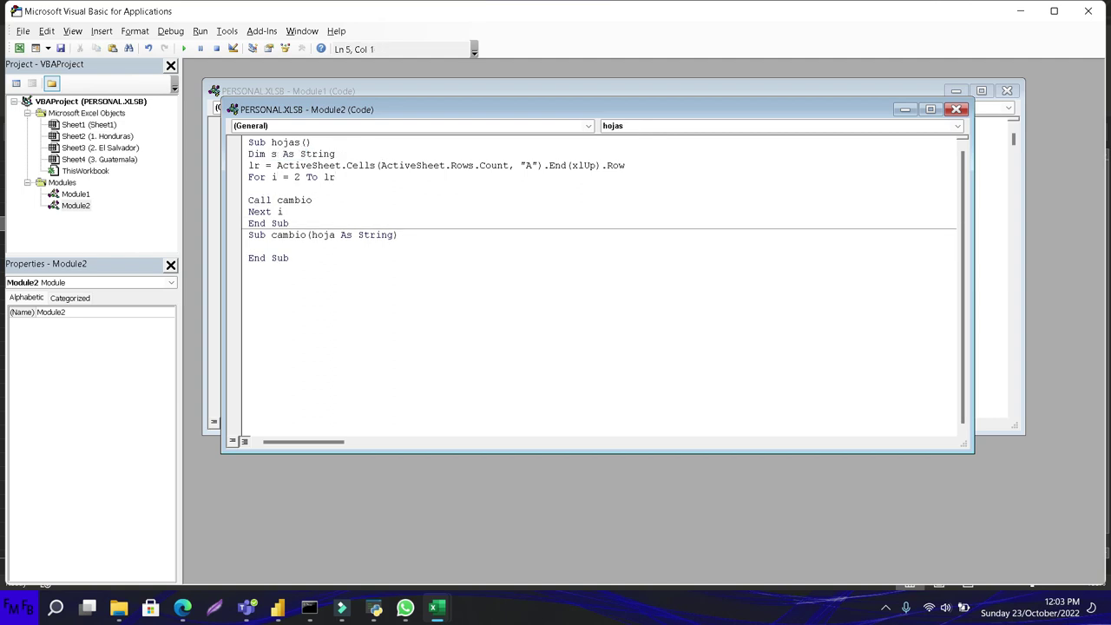
{"action": "type", "text": "s="}
{"action": "type", "text": "()"}
{"action": "key", "text": "Left"}
{"action": "type", "text": "i"}
{"action": "type", "text": "-1"}
{"action": "key", "text": "Right"}
{"action": "type", "text": "& \".\" "}
{"action": "type", "text": "&"}
{"action": "type", "text": " Range()"}
{"action": "key", "text": "Left"}
{"action": "key", "text": "Left"}
{"action": "key", "text": "Left"}
{"action": "type", "text": "Activesheet."}
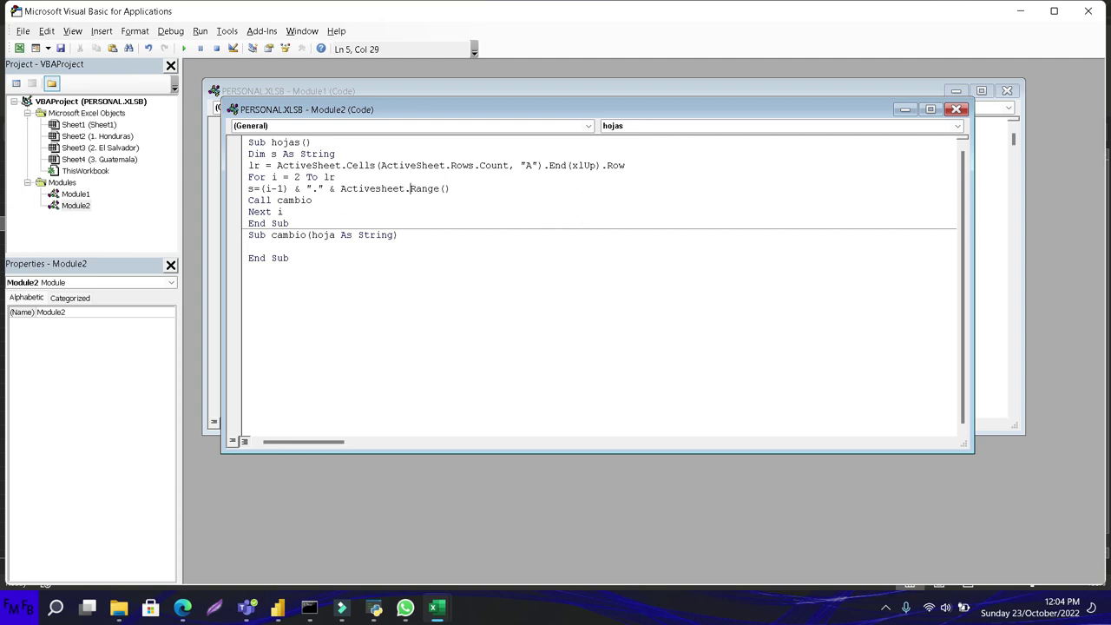
{"action": "key", "text": "Right"}
{"action": "key", "text": "Right"}
{"action": "key", "text": "Right"}
{"action": "type", "text": "\""}
{"action": "type", "text": "A\""}
{"action": "key", "text": "Left"}
{"action": "type", "text": "& i"}
{"action": "key", "text": "Return"}
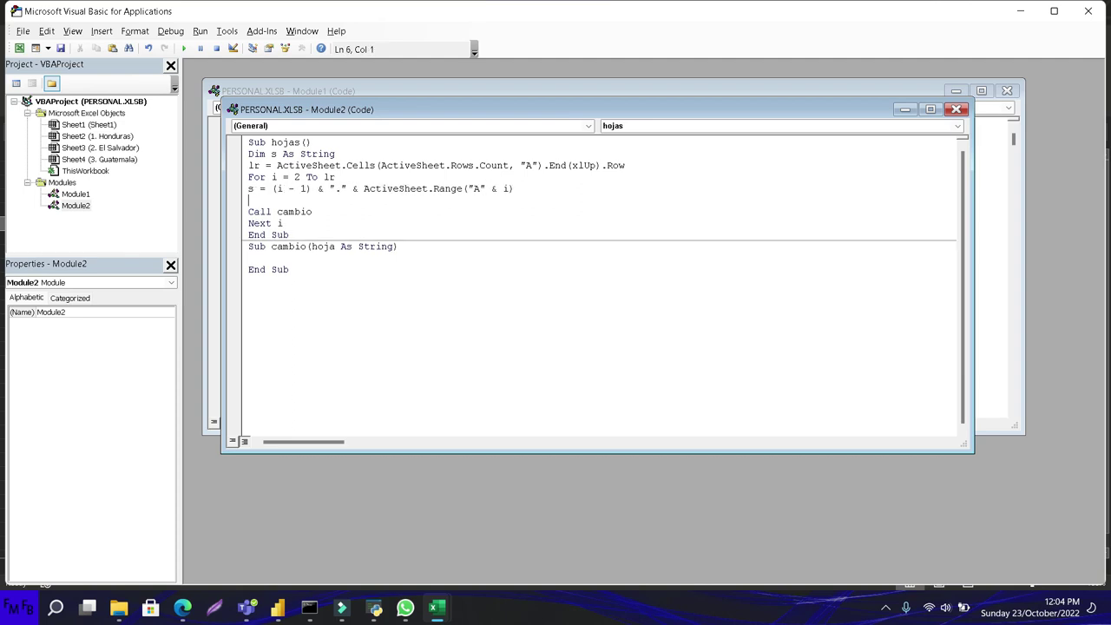
- Change the call to Call cambio(s) and declare Dim ws As Worksheet in cambio
{"action": "key", "text": "Delete"}
{"action": "left_click", "coordinate": [313, 200]}
{"action": "type", "text": "()"}
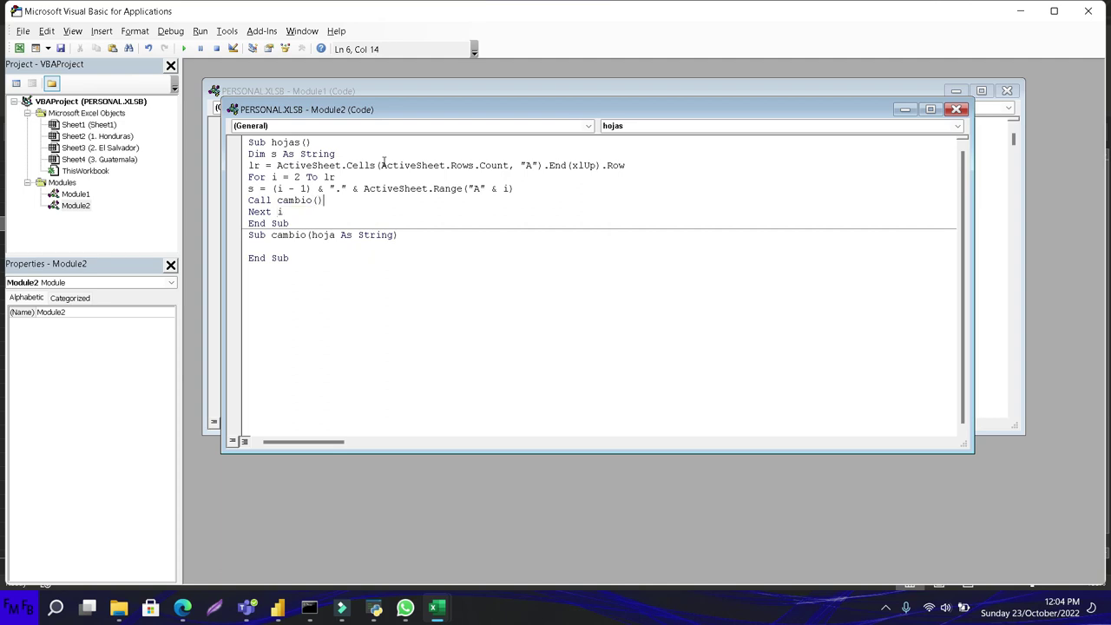
{"action": "type", "text": "s"}
{"action": "left_click", "coordinate": [313, 247]}
{"action": "type", "text": "Dim ws as worksheet"}
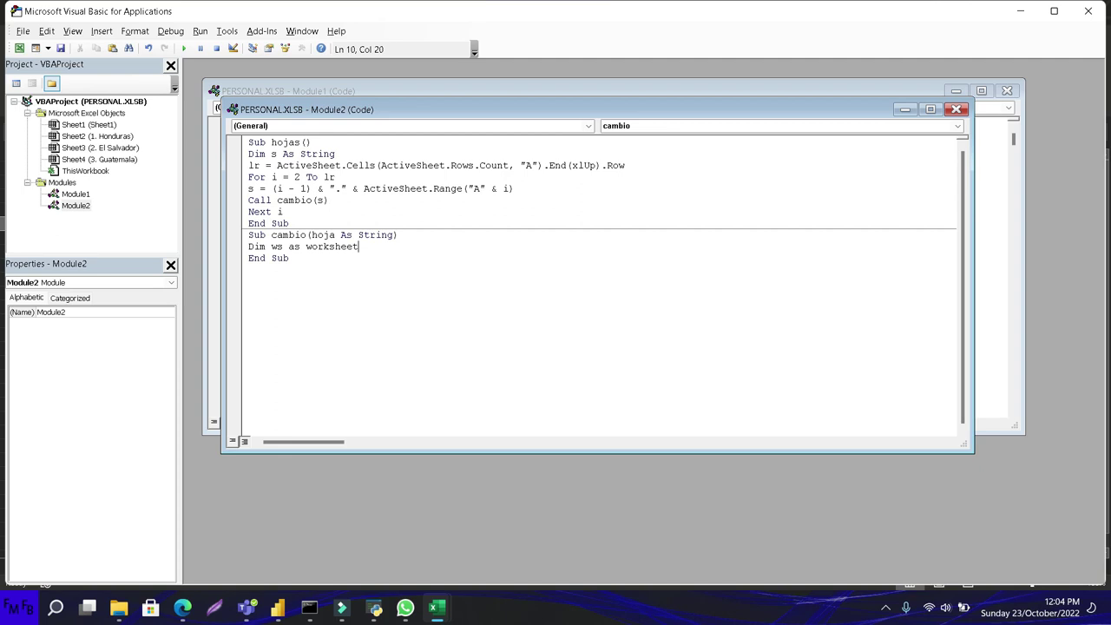
- Add Set ws = Sheets(s) and ws.Select lines to cambio
{"action": "key", "text": "Return"}
{"action": "type", "text": "ws"}
{"action": "type", "text": "="}
{"action": "key", "text": "BackSpace"}
{"action": "key", "text": "BackSpace"}
{"action": "key", "text": "BackSpace"}
{"action": "type", "text": "set "}
{"action": "type", "text": "ws = "}
{"action": "type", "text": "Sheets()"}
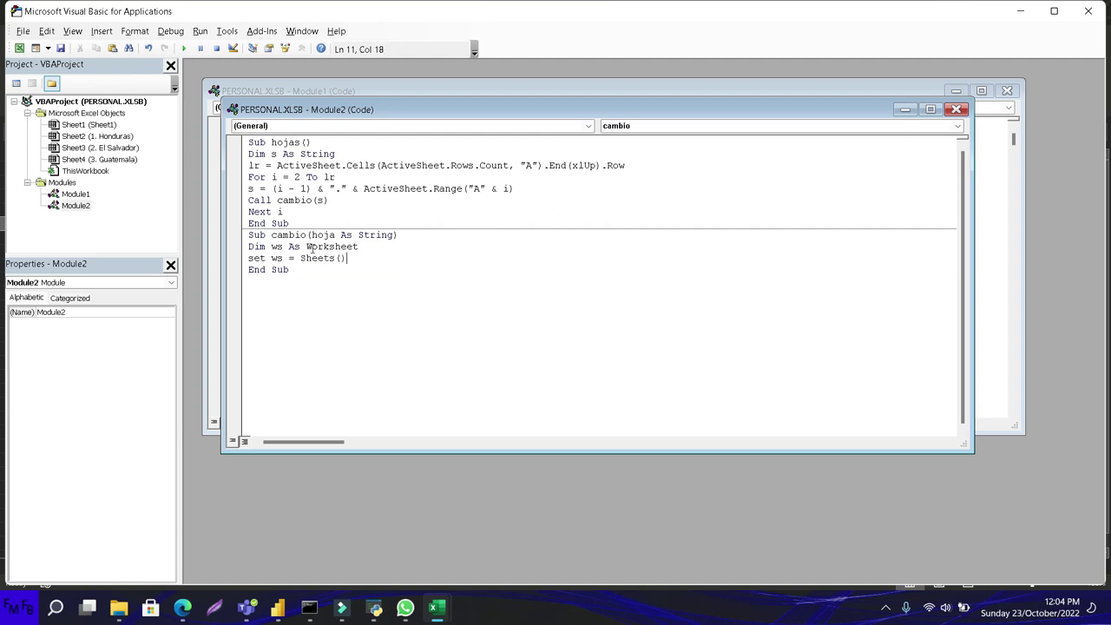
{"action": "type", "text": "s"}
{"action": "key", "text": "Return"}
{"action": "type", "text": "w"}
{"action": "type", "text": "s.se"}
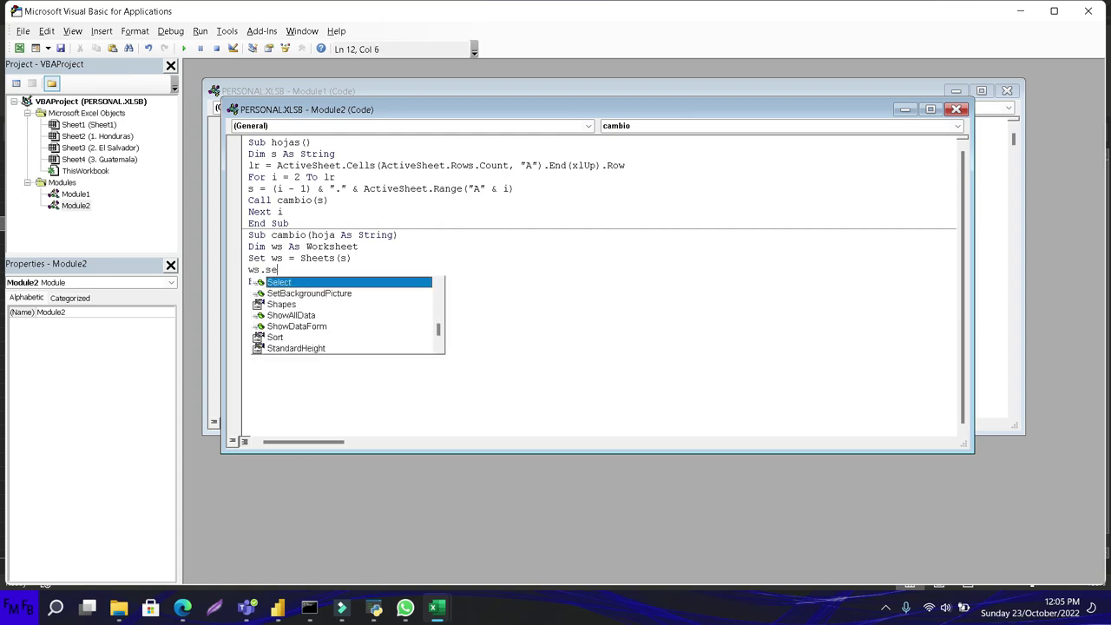
{"action": "type", "text": "le"}
{"action": "key", "text": "Tab"}
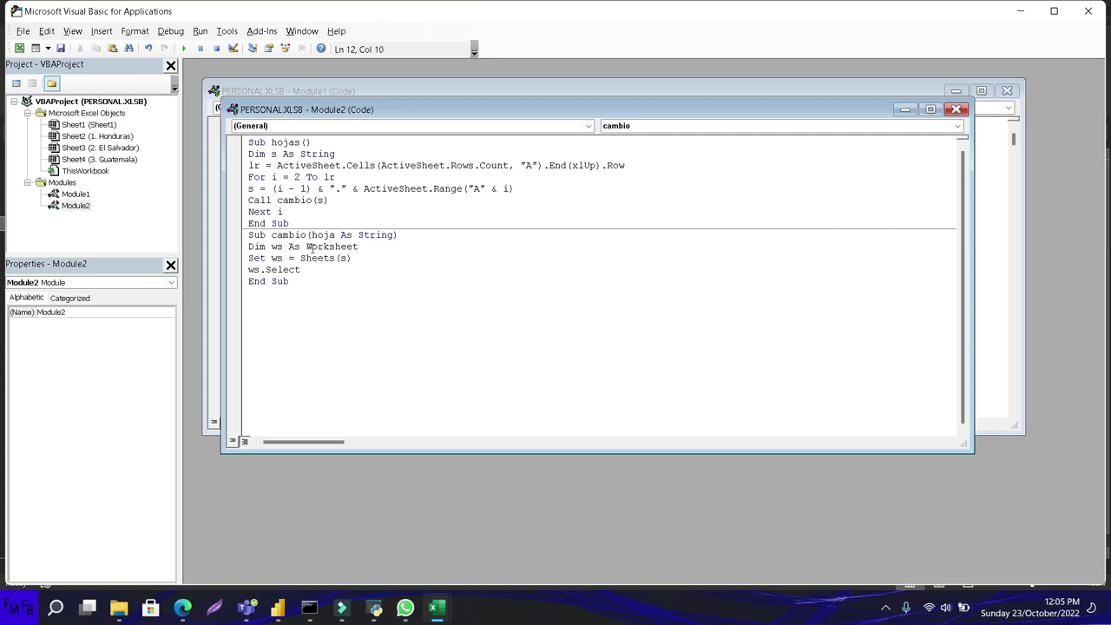
{"action": "key", "text": "Return"}
- Add MsgBox "The selected sheet is: " & hoja and change Sheets(s) to Sheets(hoja)
{"action": "type", "text": "msgbox "}
{"action": "type", "text": "\""}
{"action": "type", "text": "The selected sheet is: \""}
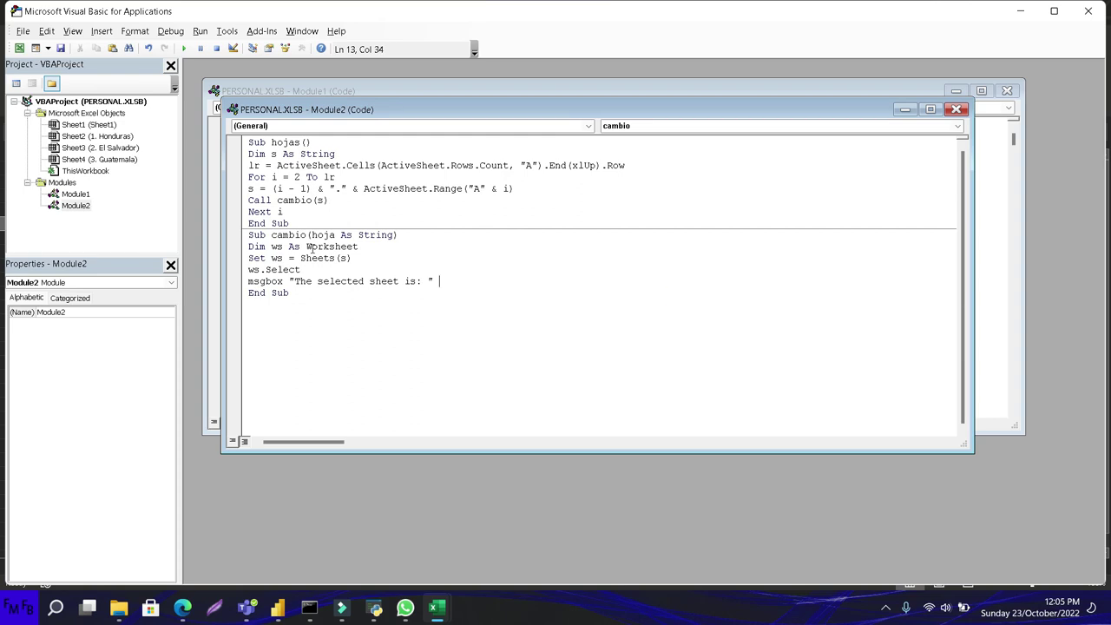
{"action": "type", "text": " &"}
{"action": "type", "text": " s"}
{"action": "key", "text": "BackSpace"}
{"action": "key", "text": "Up"}
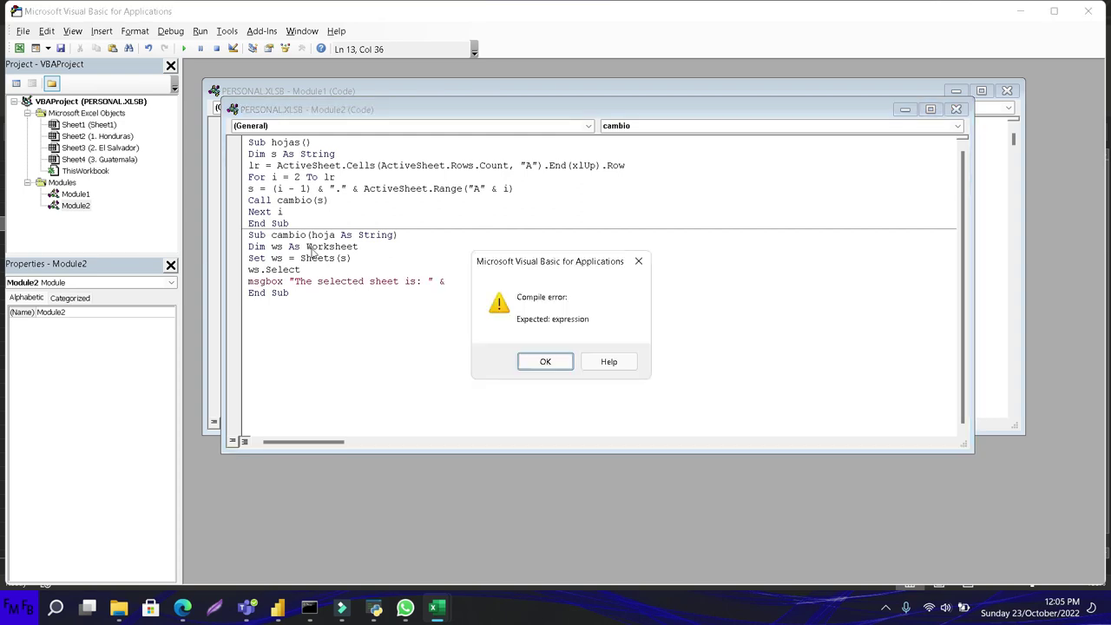
{"action": "key", "text": "Return"}
{"action": "key", "text": "Up"}
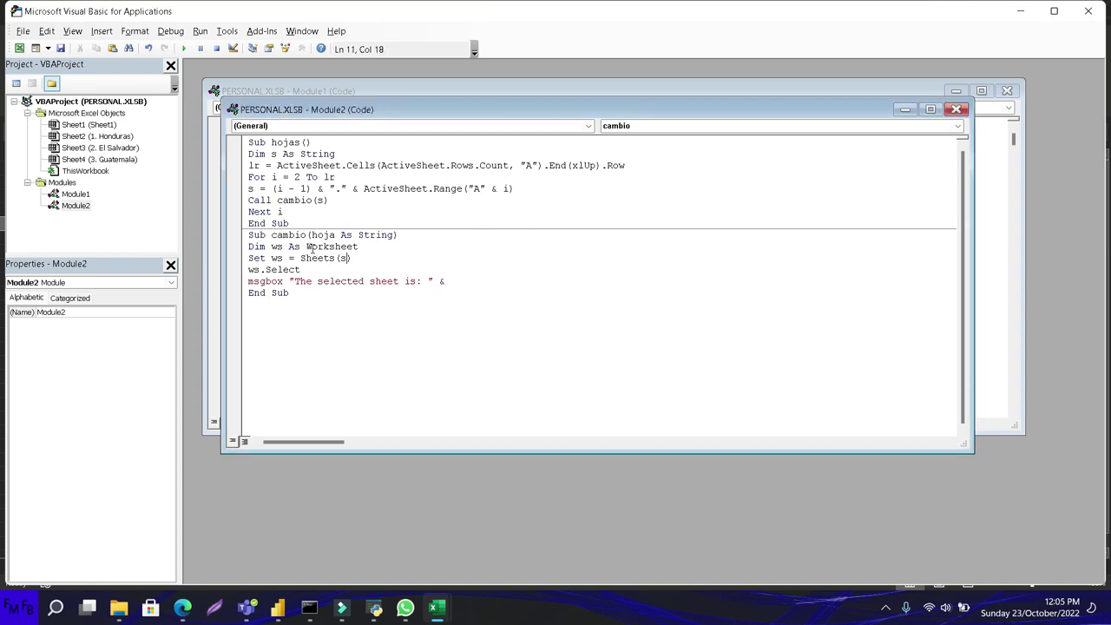
{"action": "key", "text": "BackSpace"}
{"action": "type", "text": "hoja"}
{"action": "key", "text": "Down"}
{"action": "key", "text": "Down"}
{"action": "key", "text": "End"}
{"action": "type", "text": "hoja"}
{"action": "left_click", "coordinate": [289, 292]}
- Browse the View Macros list in Excel, then close it and return to the VBA editor
{"action": "key", "text": "alt+Tab"}
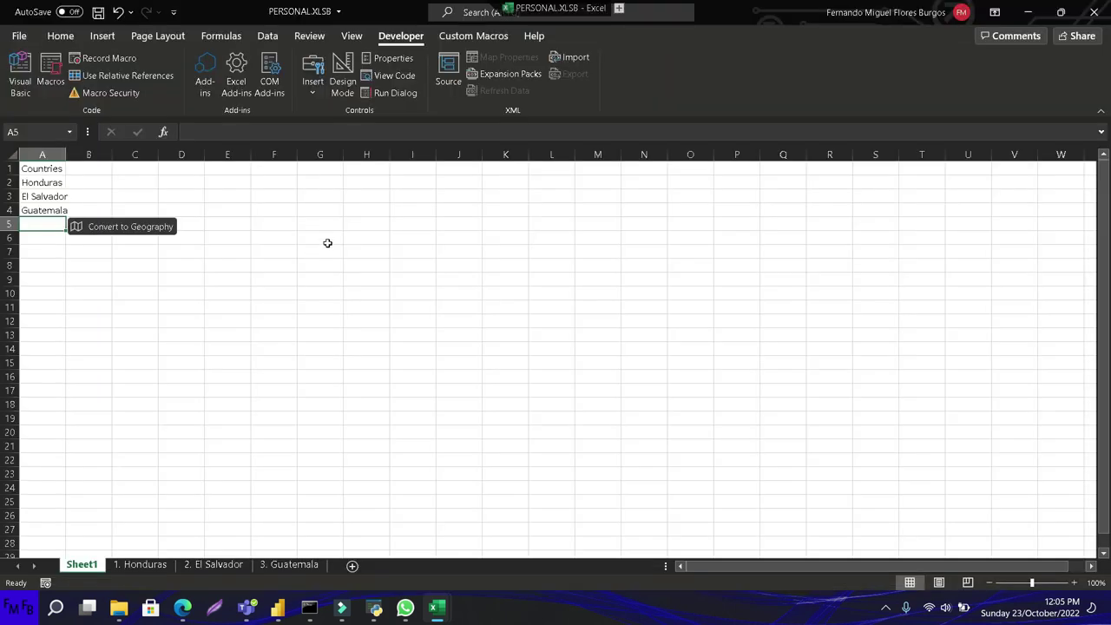
{"action": "left_click", "coordinate": [351, 36]}
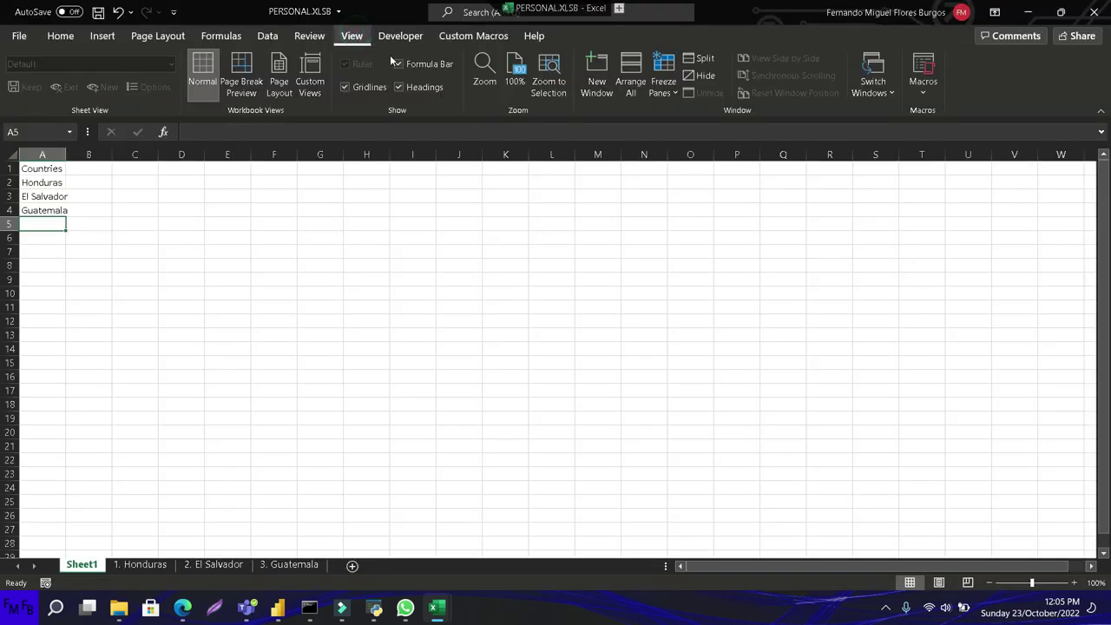
{"action": "left_click", "coordinate": [922, 86]}
{"action": "left_click", "coordinate": [922, 115]}
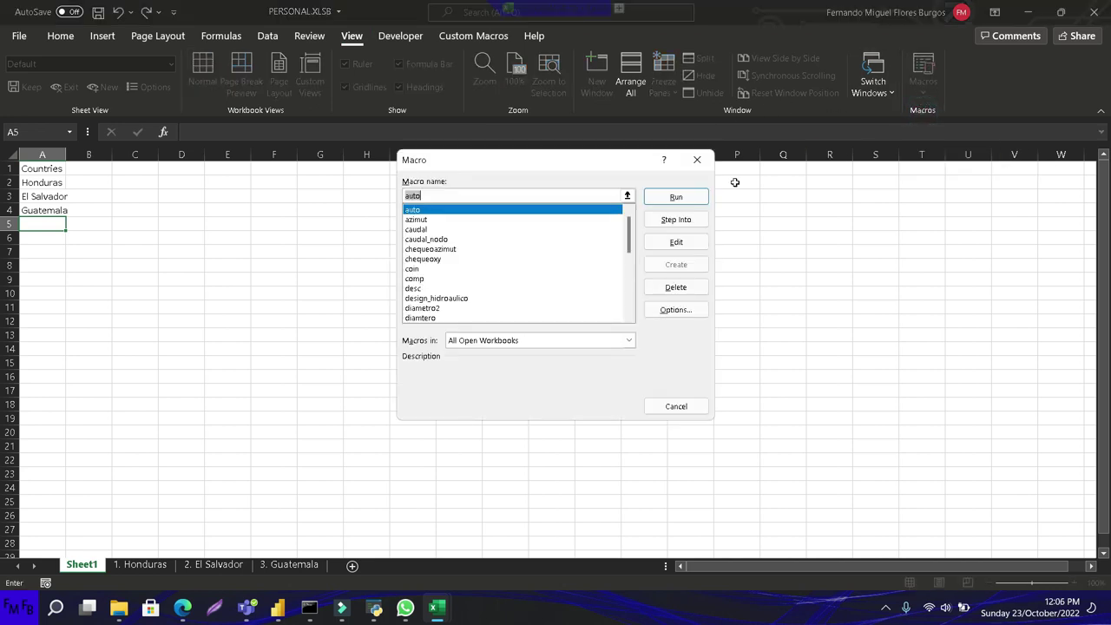
{"action": "scroll", "coordinate": [555, 269], "scroll_direction": "down", "scroll_amount": 7}
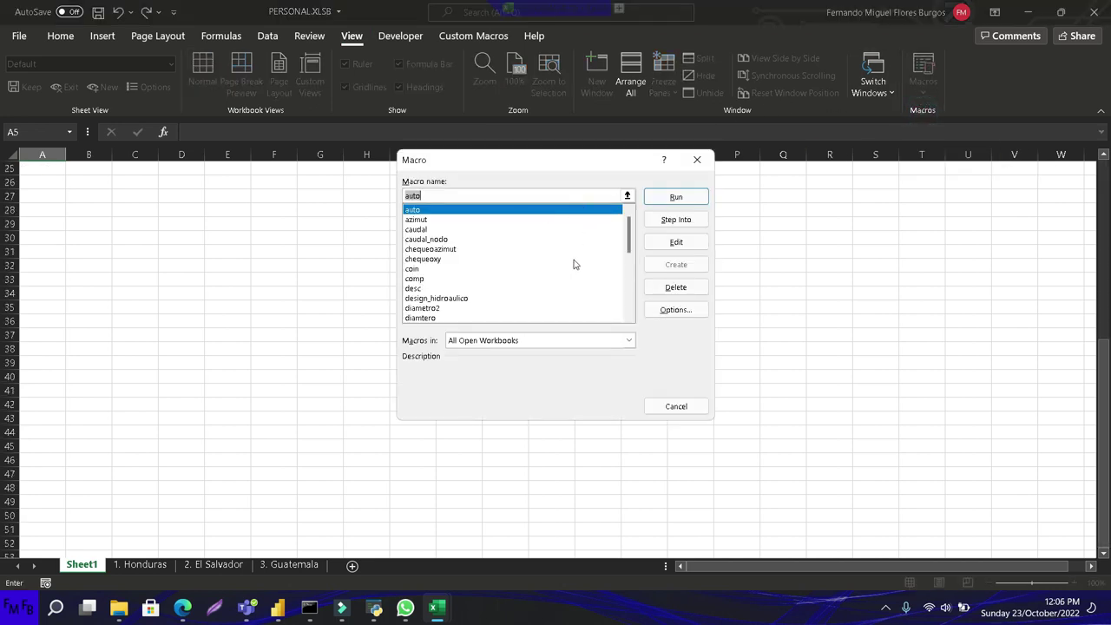
{"action": "left_click", "coordinate": [513, 270]}
{"action": "scroll", "coordinate": [511, 273], "scroll_direction": "down", "scroll_amount": 10}
{"action": "scroll", "coordinate": [512, 273], "scroll_direction": "up", "scroll_amount": 2}
{"action": "scroll", "coordinate": [510, 273], "scroll_direction": "up", "scroll_amount": 3}
{"action": "key", "text": "alt+Tab"}
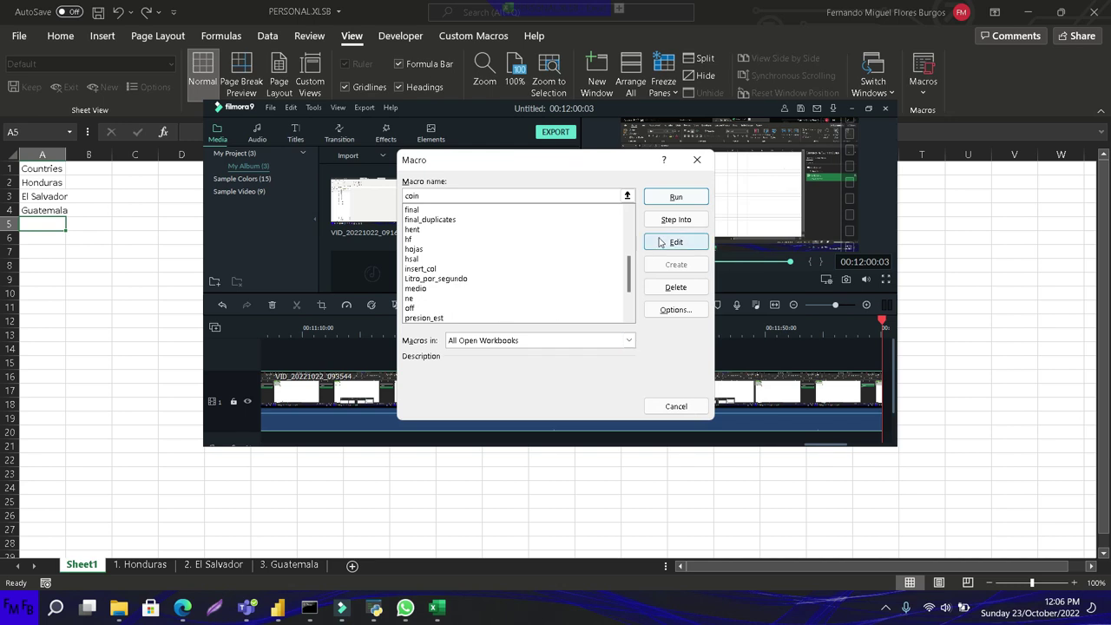
{"action": "key", "text": "Escape"}
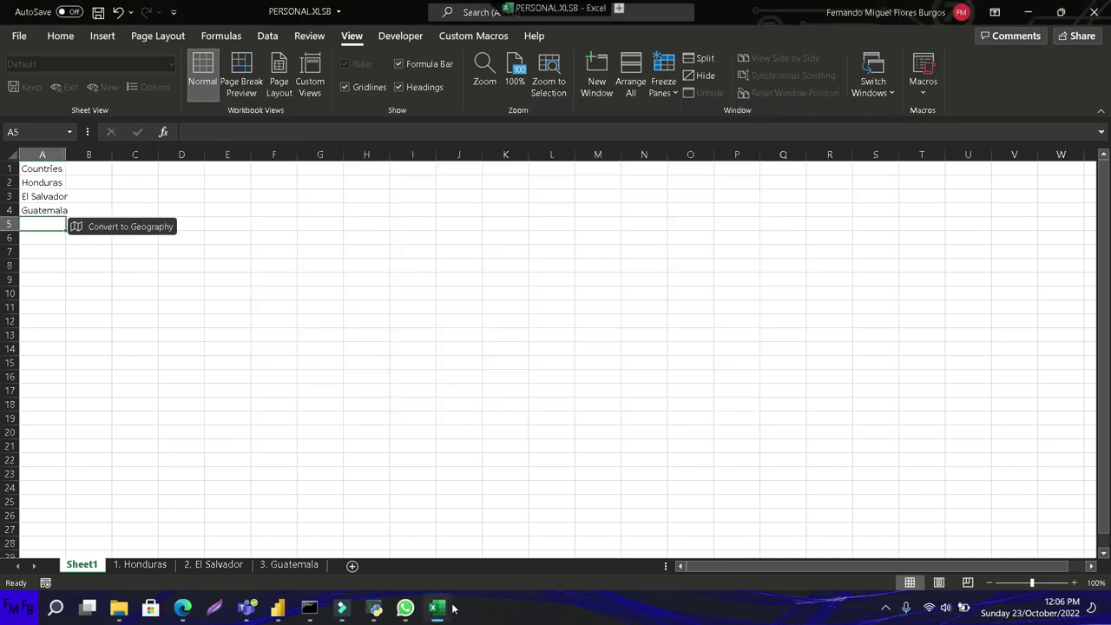
{"action": "mouse_move", "coordinate": [436, 607]}
{"action": "left_click", "coordinate": [488, 541]}
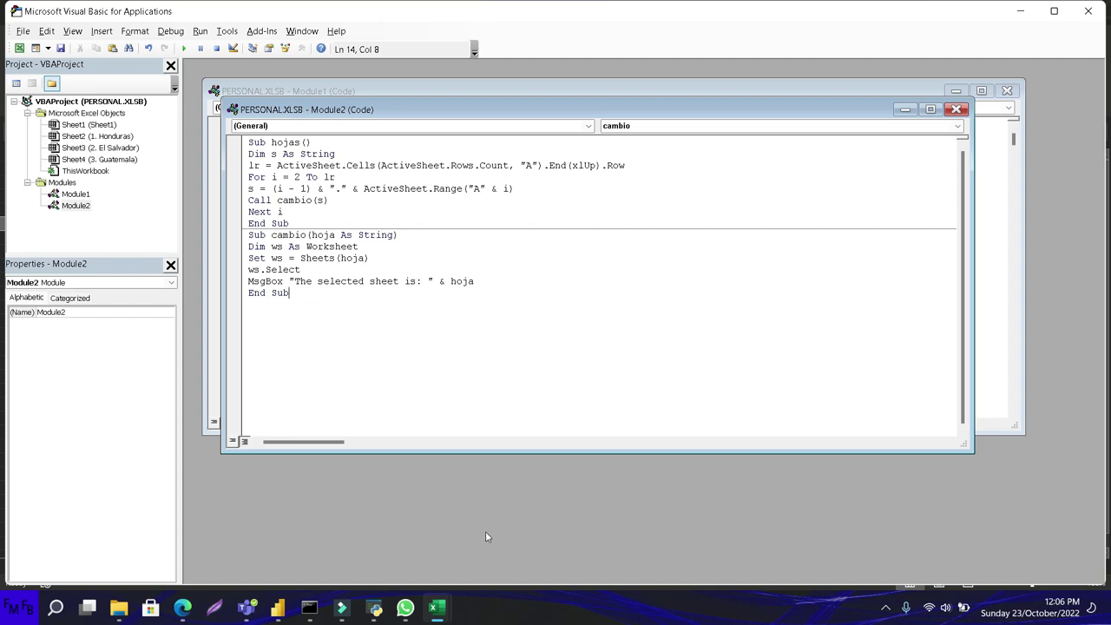
- Run the comp macro from the View Macros dialog to fill the country list
{"action": "key", "text": "alt+Tab"}
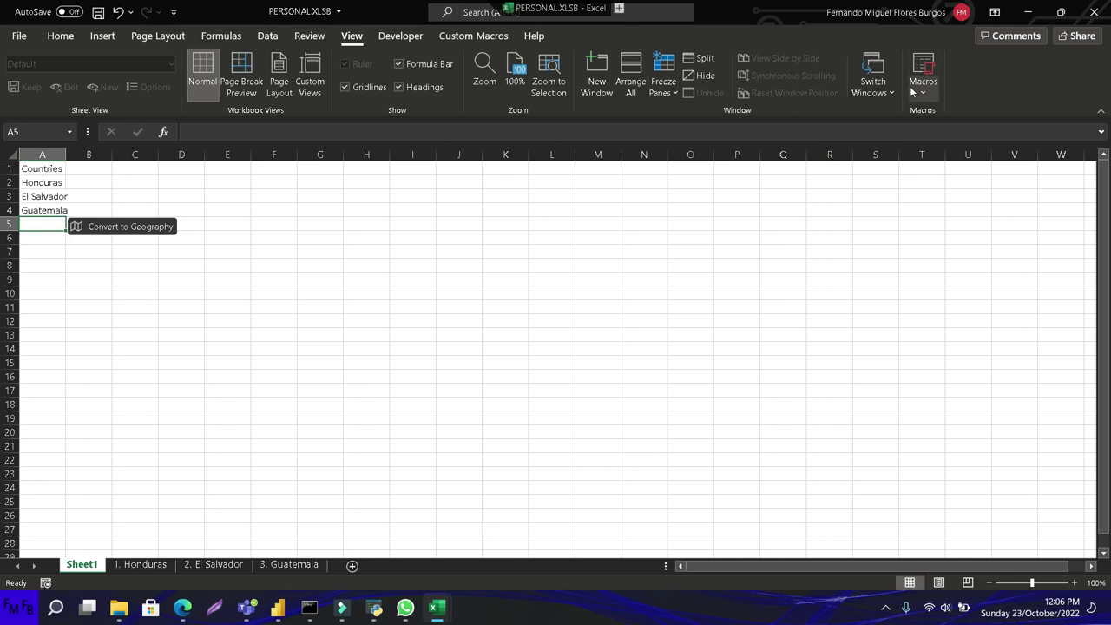
{"action": "left_click", "coordinate": [912, 90]}
{"action": "left_click", "coordinate": [916, 113]}
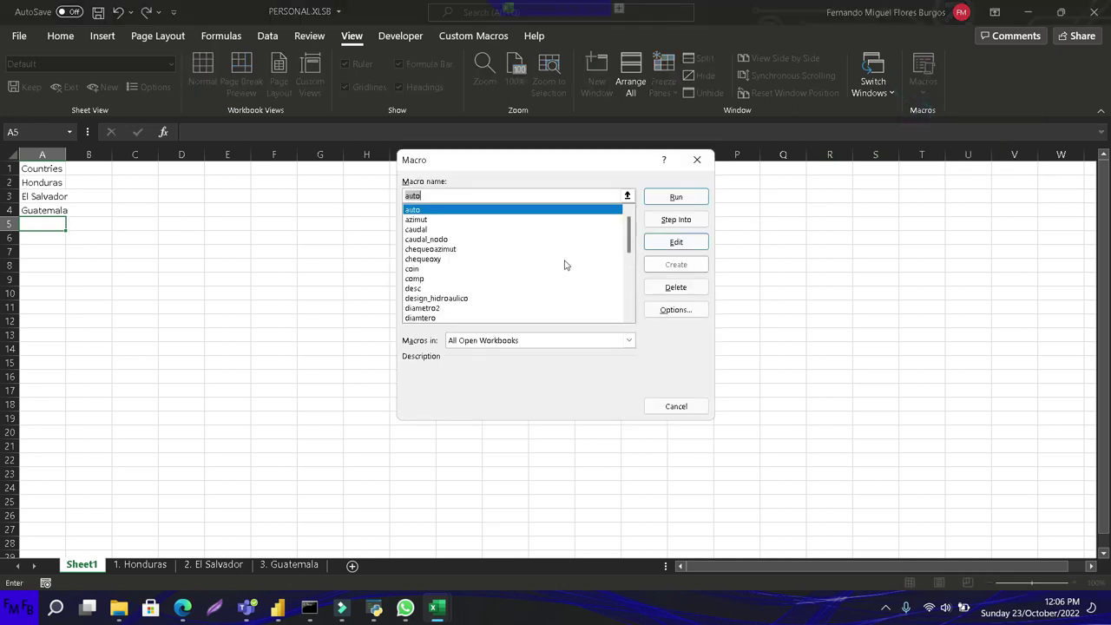
{"action": "left_click", "coordinate": [463, 279]}
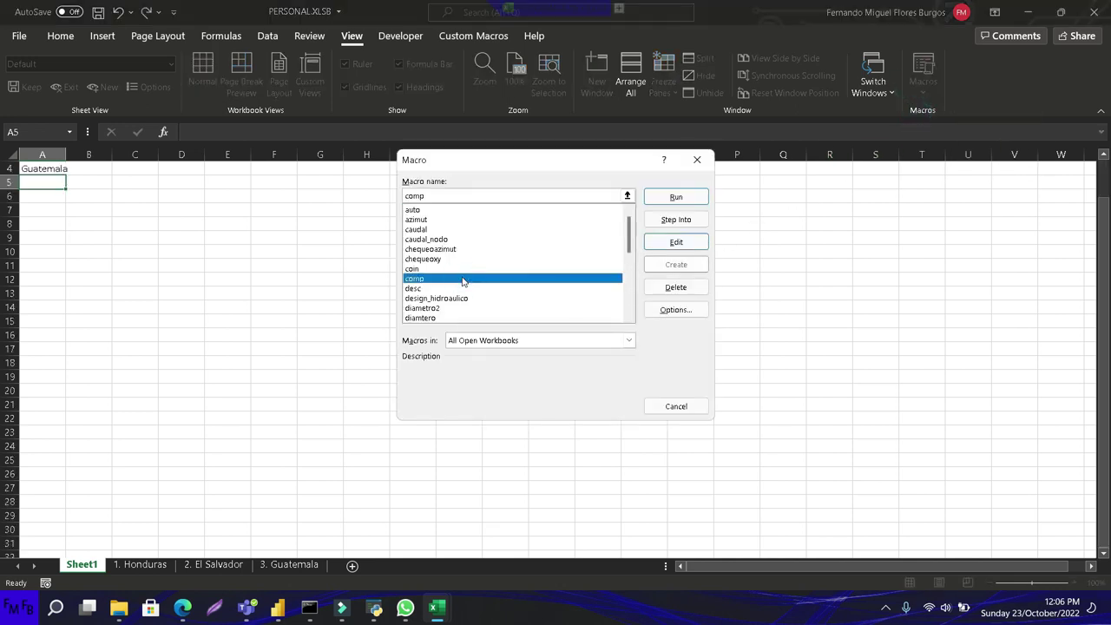
{"action": "left_click", "coordinate": [188, 298]}
{"action": "key", "text": "Return"}
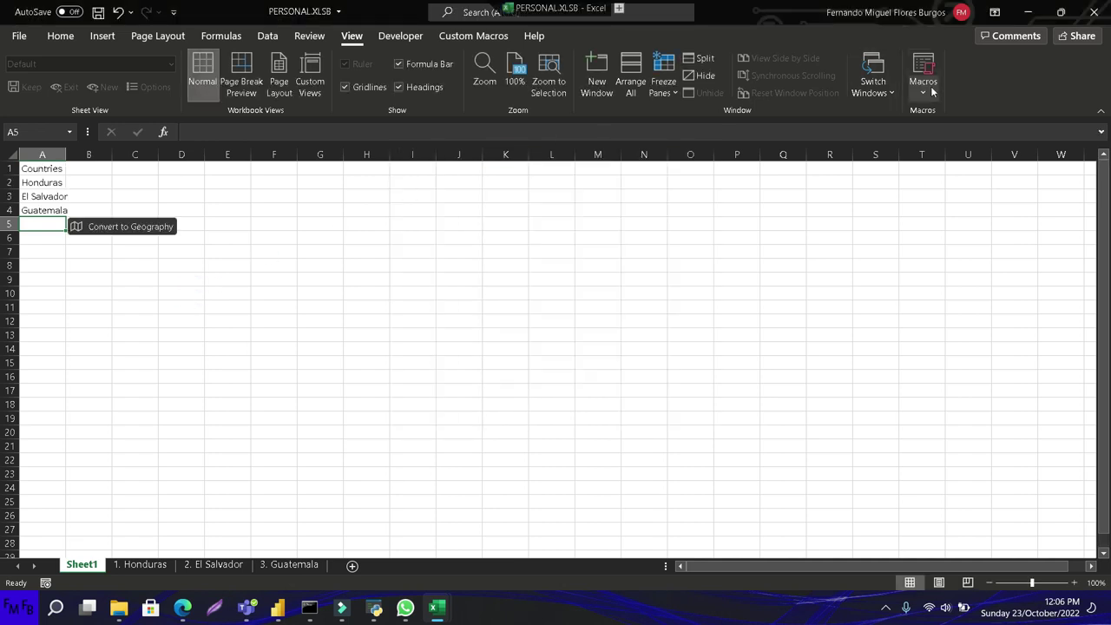
- Run the hojas macro from the View Macros list
{"action": "left_click", "coordinate": [924, 92]}
{"action": "left_click", "coordinate": [926, 111]}
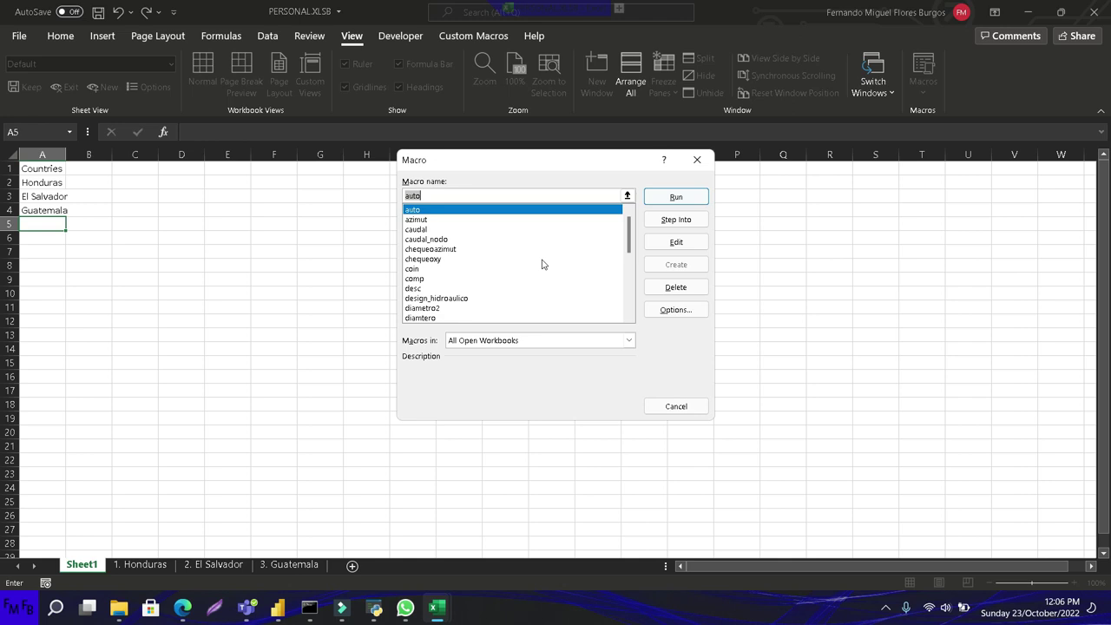
{"action": "left_click", "coordinate": [466, 288]}
{"action": "scroll", "coordinate": [466, 291], "scroll_direction": "down", "scroll_amount": 1}
{"action": "scroll", "coordinate": [466, 291], "scroll_direction": "down", "scroll_amount": 1}
{"action": "scroll", "coordinate": [466, 291], "scroll_direction": "down", "scroll_amount": 1}
{"action": "double_click", "coordinate": [433, 290]}
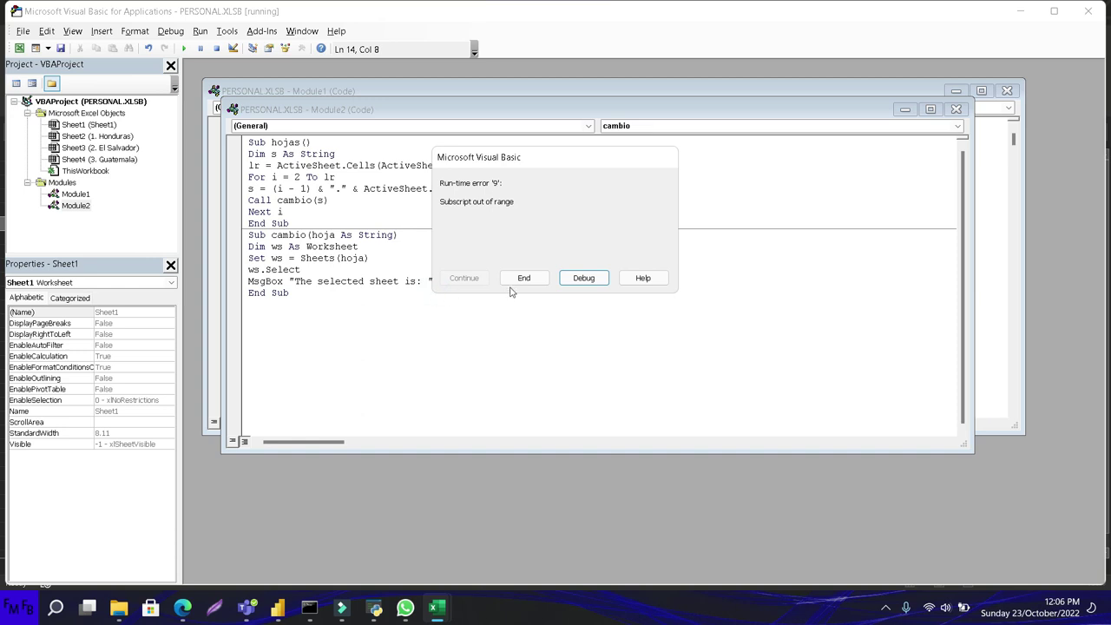
- Rerun the macro and break into the debugger at the run-time error
{"action": "left_click", "coordinate": [568, 280]}
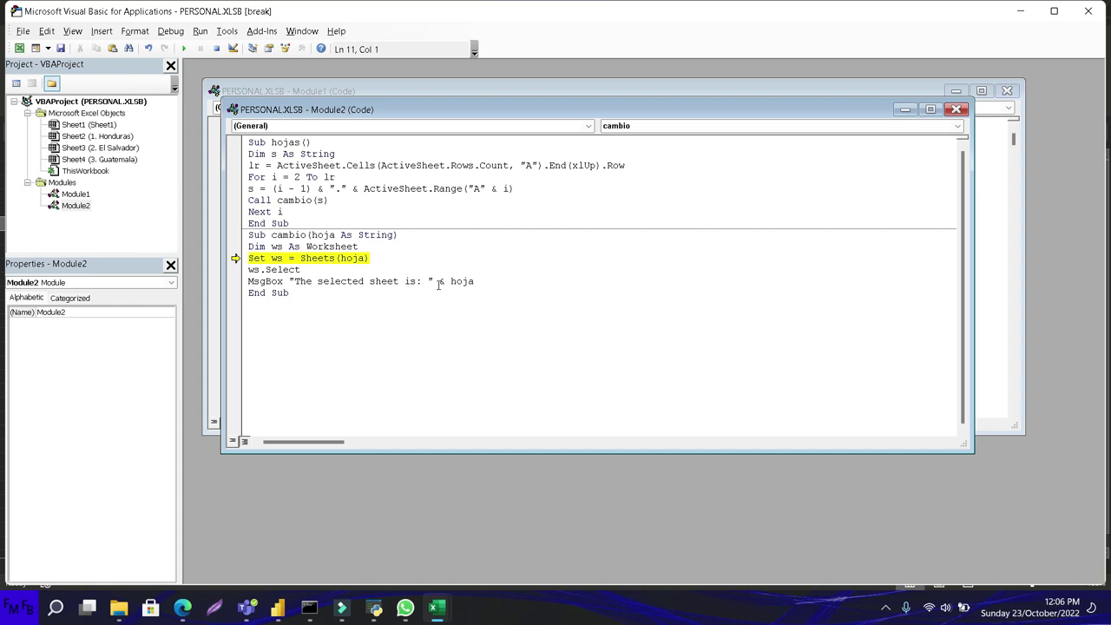
{"action": "left_click", "coordinate": [183, 49]}
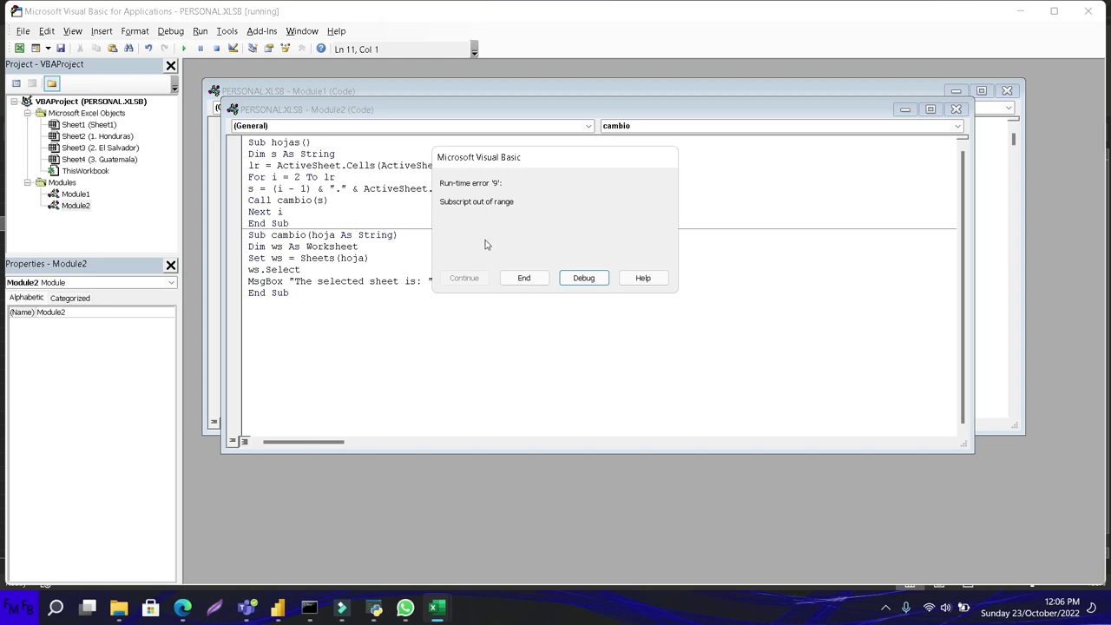
{"action": "left_click", "coordinate": [598, 279]}
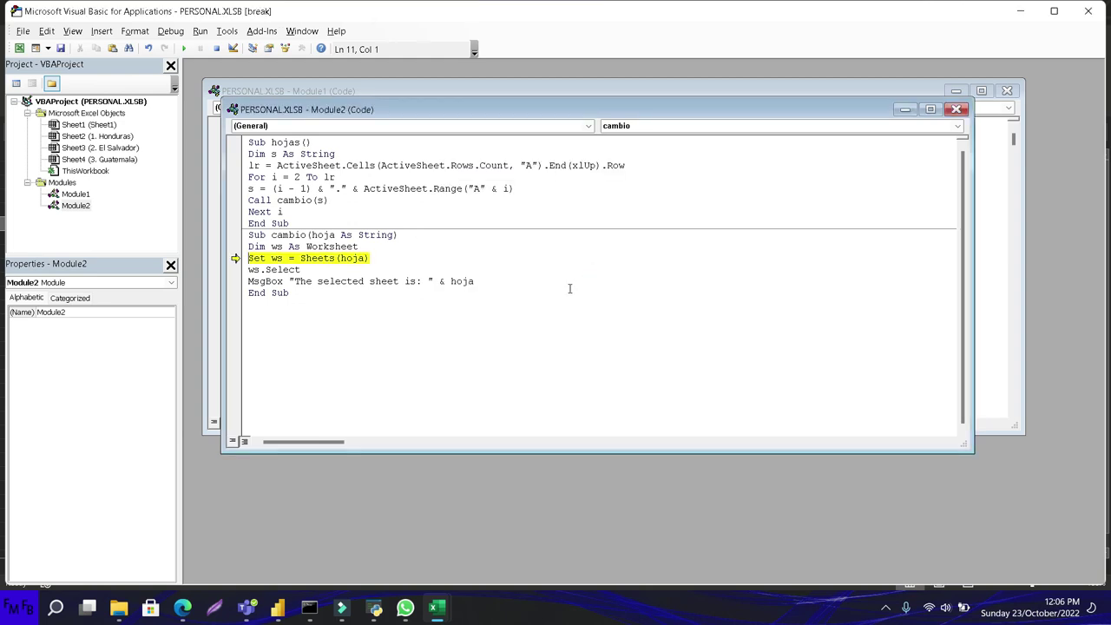
- Cut the Dim ws, Set ws and ws.Select lines from cambio, resetting the project
{"action": "left_click", "coordinate": [435, 262]}
{"action": "key", "text": "shift+Home"}
{"action": "key", "text": "Down"}
{"action": "key", "text": "End"}
{"action": "key", "text": "shift+Home"}
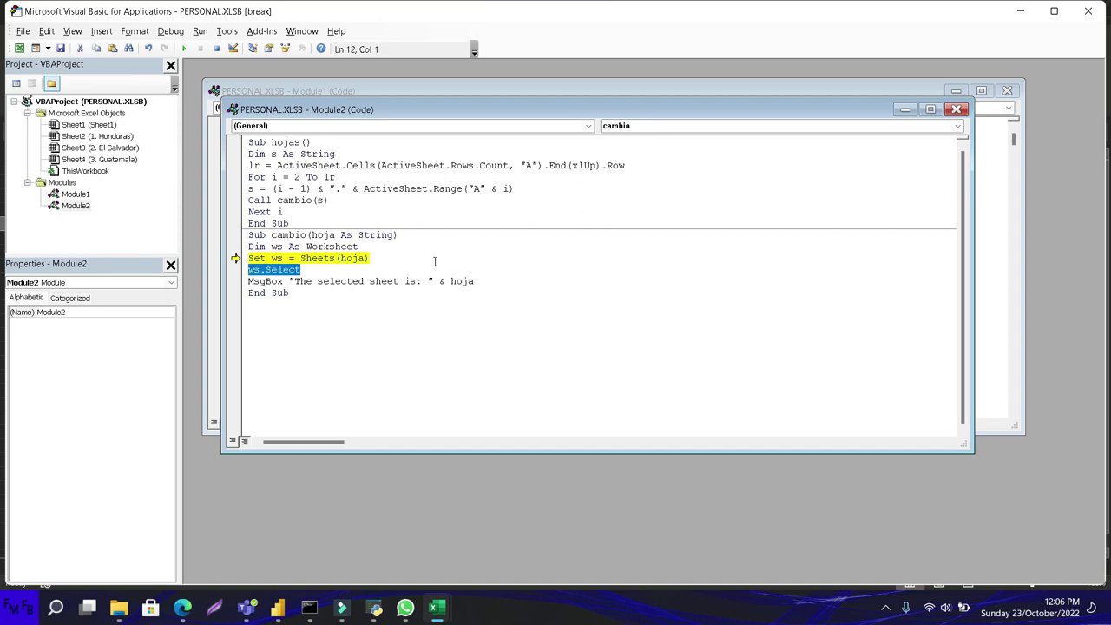
{"action": "key", "text": "shift+Up"}
{"action": "key", "text": "shift+Up"}
{"action": "key", "text": "ctrl+x"}
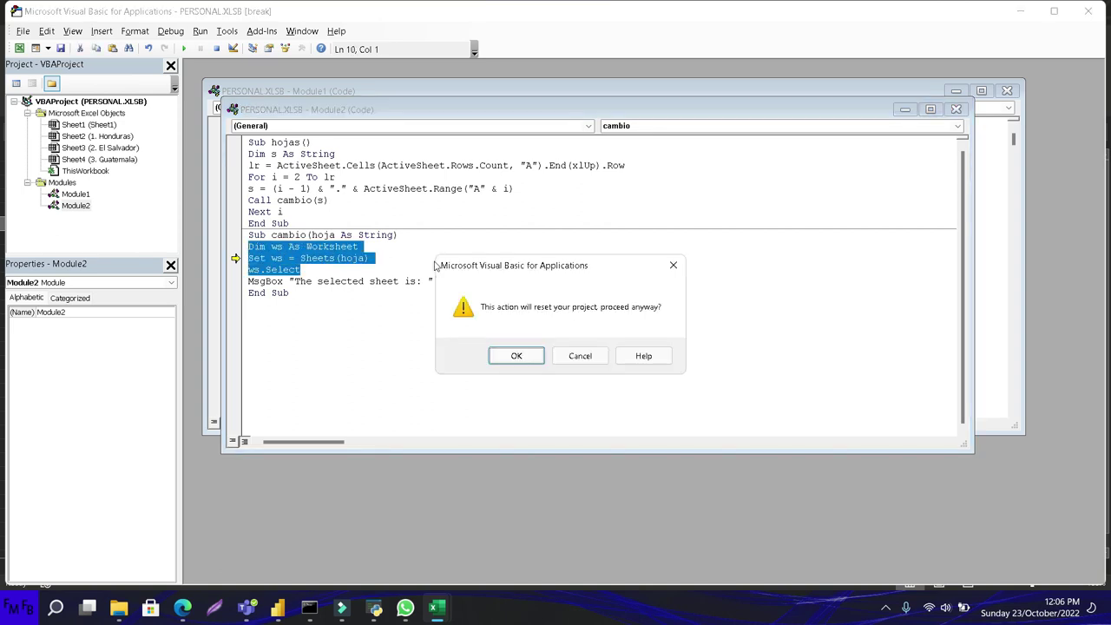
{"action": "key", "text": "Return"}
{"action": "key", "text": "BackSpace"}
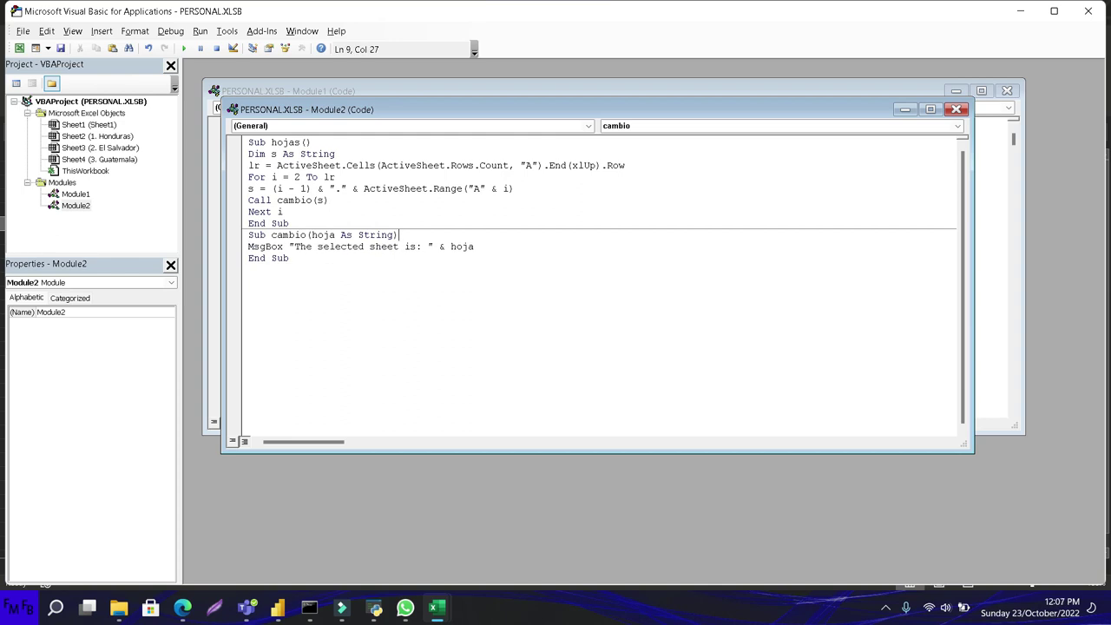
- Add a Sheets(hoja).Select line right under Sub cambio
{"action": "key", "text": "Down"}
{"action": "key", "text": "Up"}
{"action": "key", "text": "Return"}
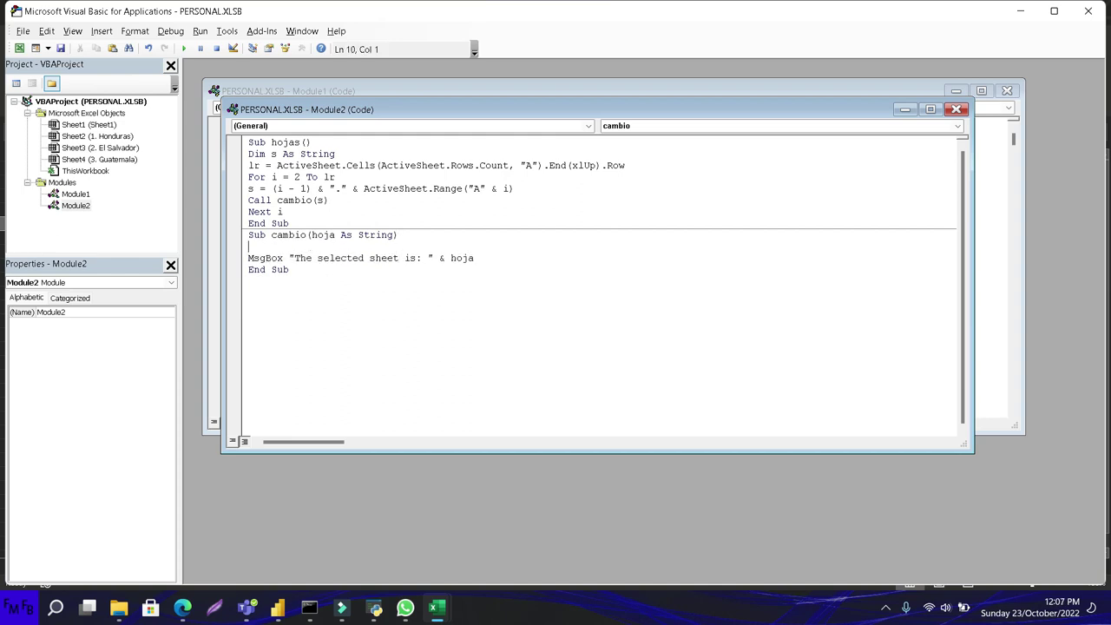
{"action": "type", "text": "Sheets()"}
{"action": "type", "text": "hoja)."}
{"action": "type", "text": "select"}
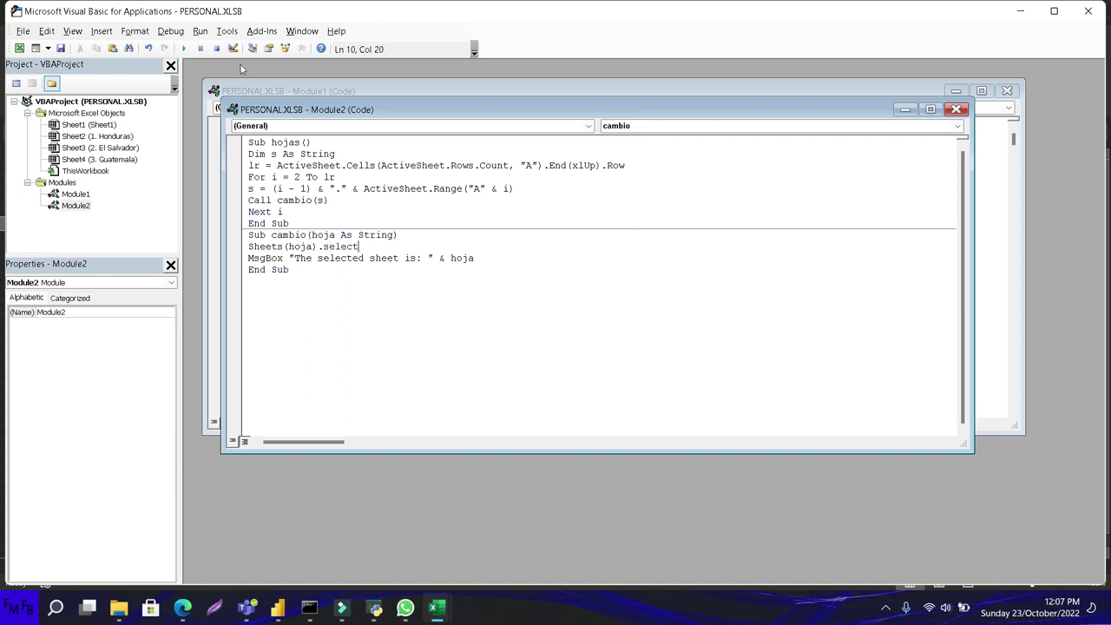
- Run hojas from the Macros list, then end the failed run
{"action": "key", "text": "alt+F11"}
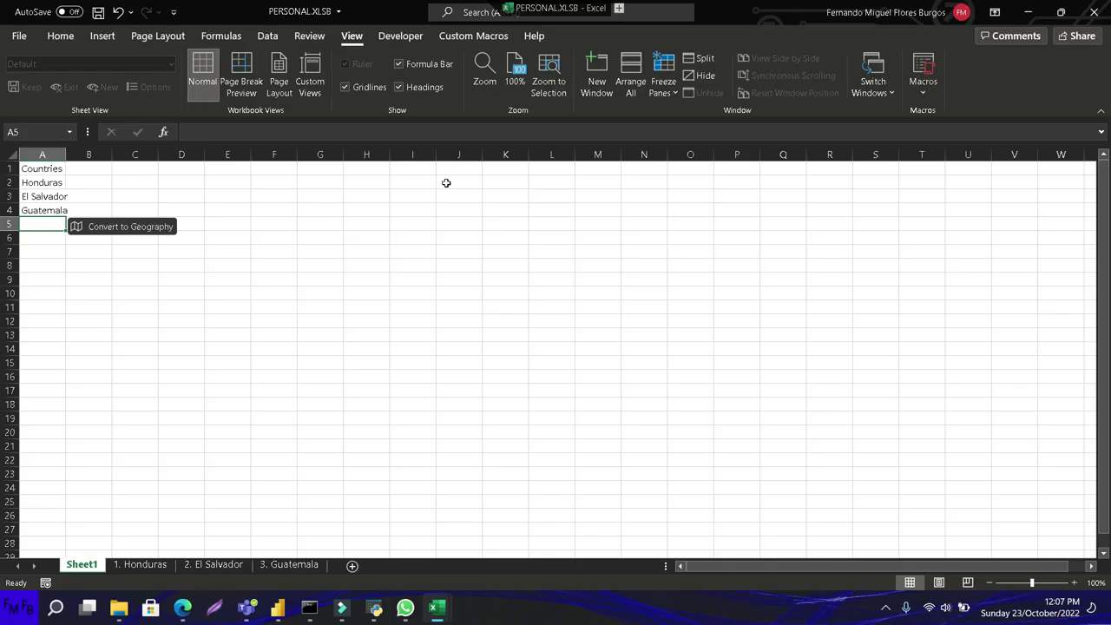
{"action": "left_click", "coordinate": [916, 94]}
{"action": "left_click", "coordinate": [932, 112]}
{"action": "left_click", "coordinate": [434, 297]}
{"action": "scroll", "coordinate": [432, 299], "scroll_direction": "down", "scroll_amount": 1}
{"action": "scroll", "coordinate": [432, 299], "scroll_direction": "down", "scroll_amount": 1}
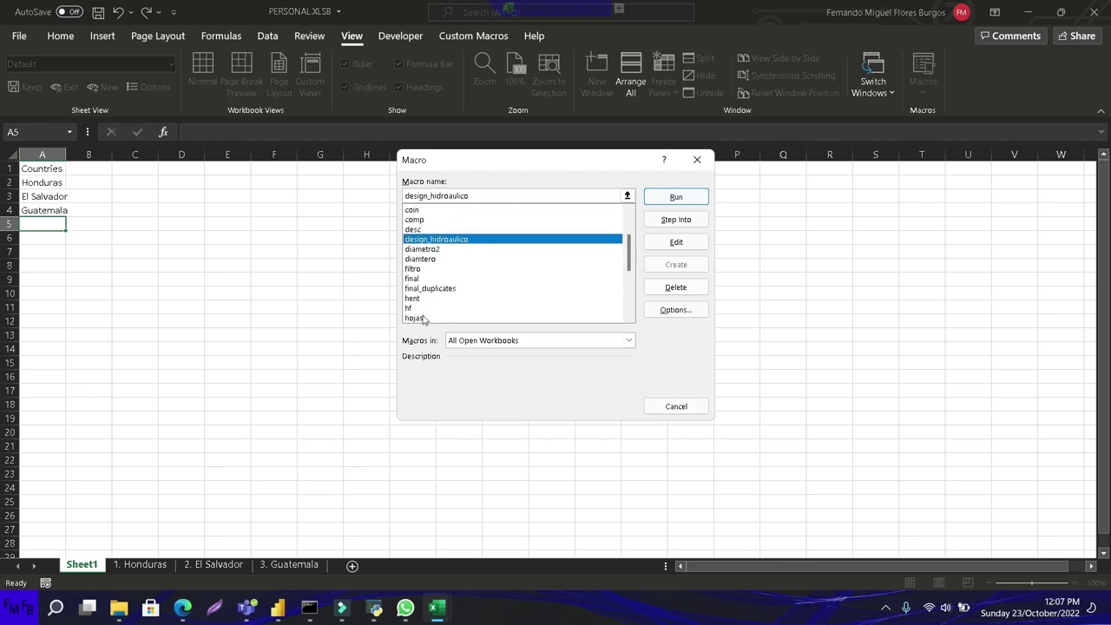
{"action": "double_click", "coordinate": [422, 317]}
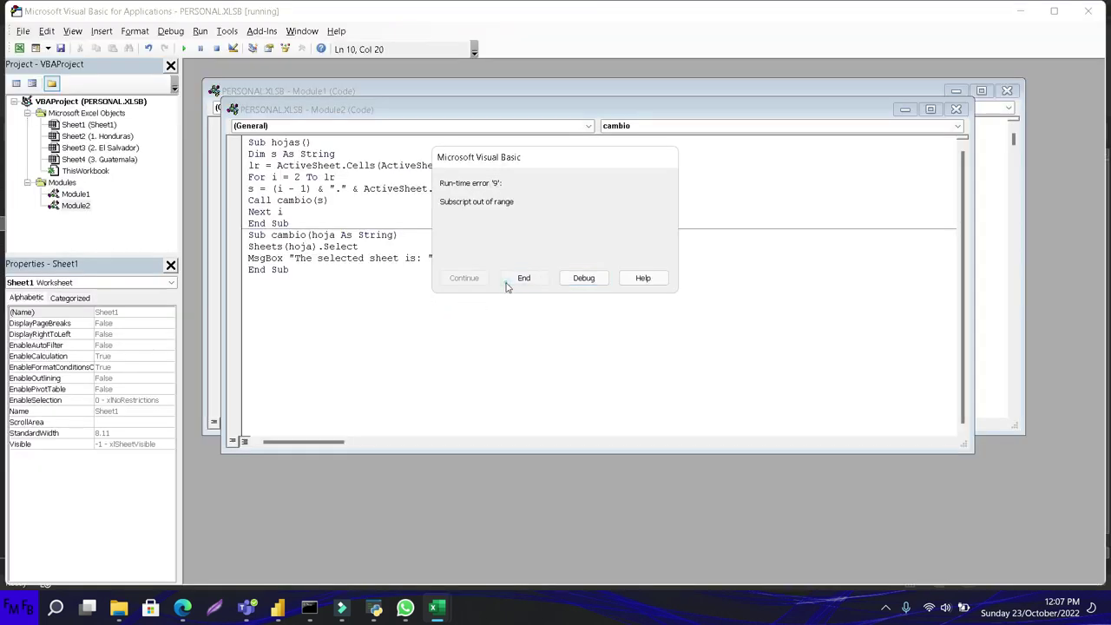
{"action": "left_click", "coordinate": [506, 282]}
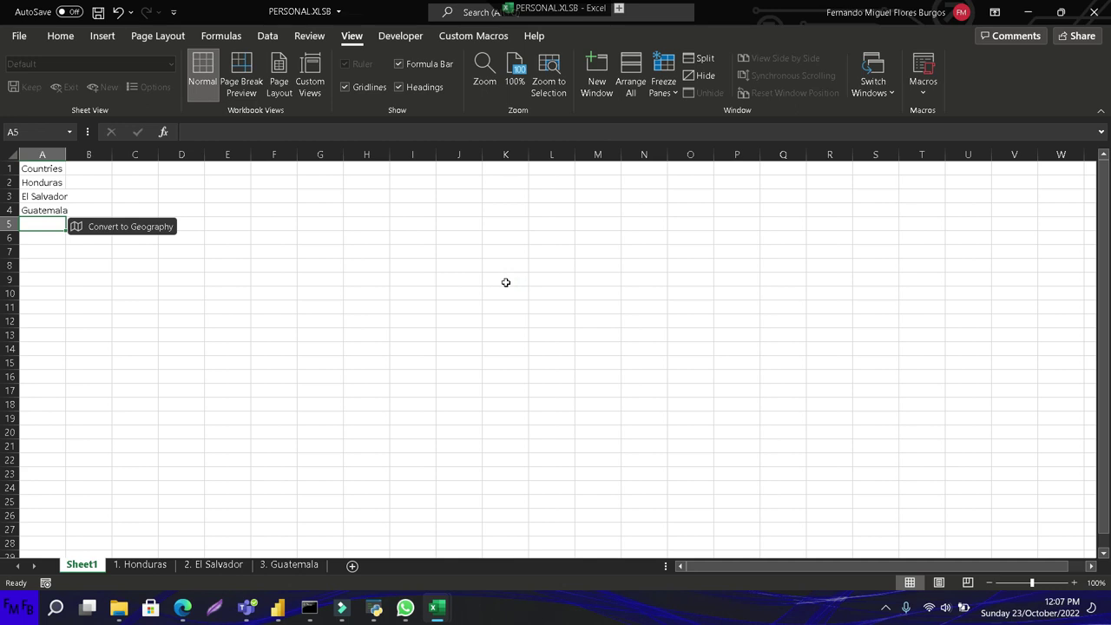
{"action": "key", "text": "alt+F11"}
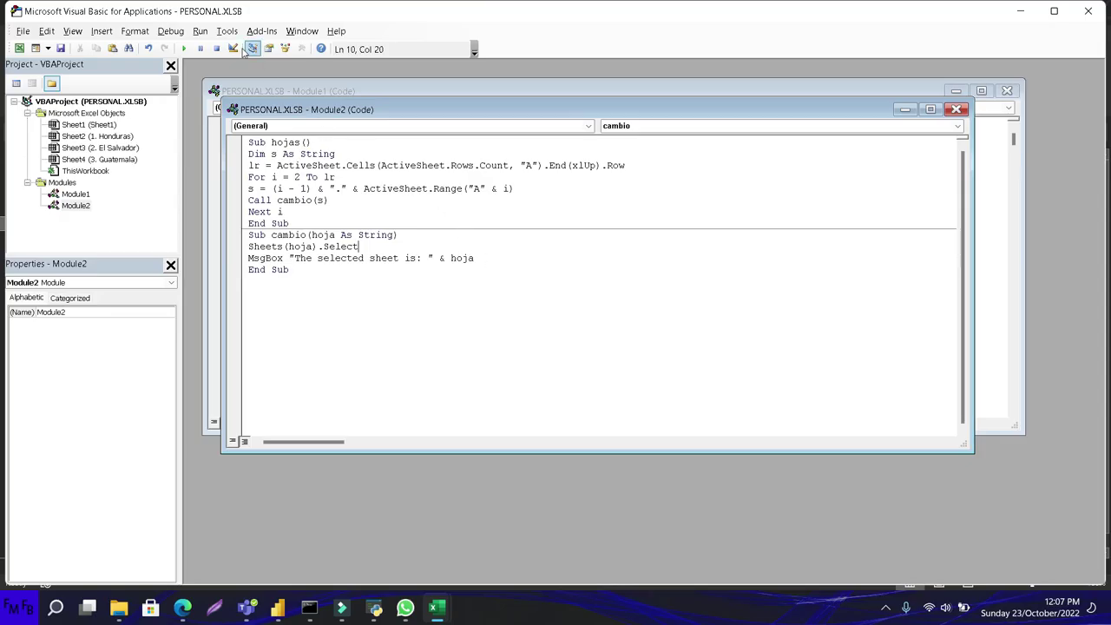
{"action": "key", "text": "alt+Tab"}
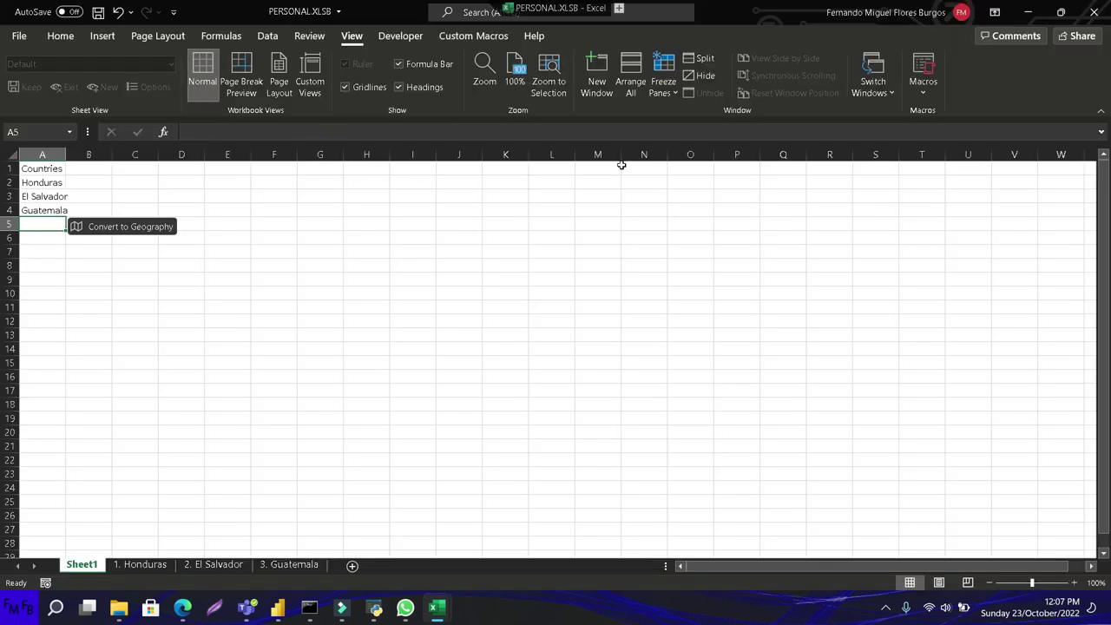
- Rerun hojas and debug the subscript-out-of-range error at Sheets(hoja).Select
{"action": "left_click", "coordinate": [922, 87]}
{"action": "left_click", "coordinate": [924, 111]}
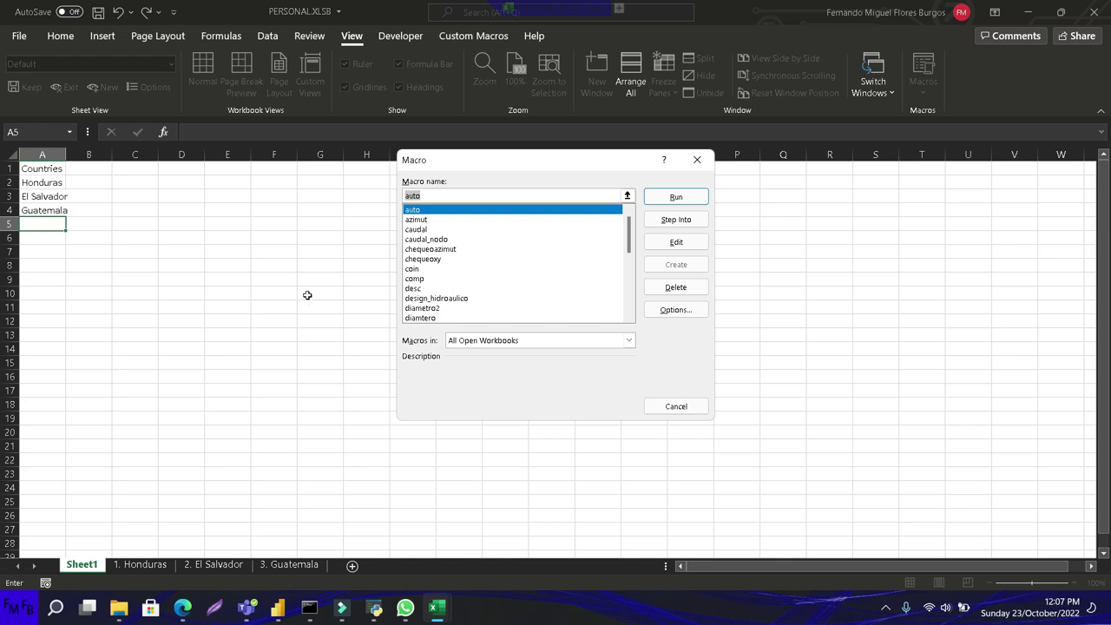
{"action": "left_click", "coordinate": [408, 309]}
{"action": "scroll", "coordinate": [409, 308], "scroll_direction": "down", "scroll_amount": 3}
{"action": "scroll", "coordinate": [415, 303], "scroll_direction": "down", "scroll_amount": 2}
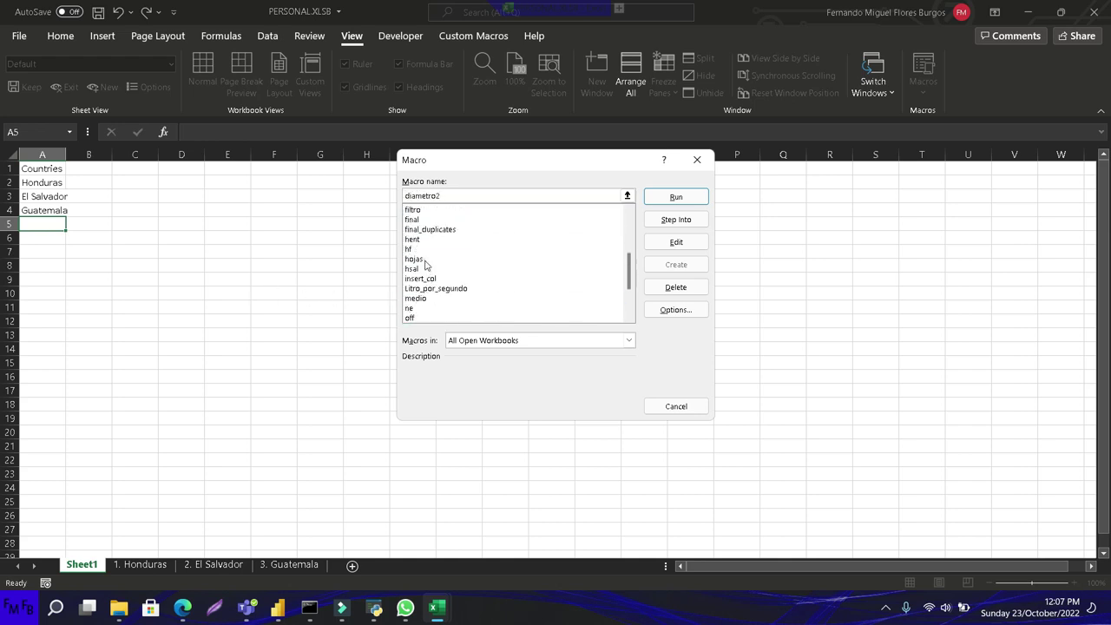
{"action": "double_click", "coordinate": [416, 260]}
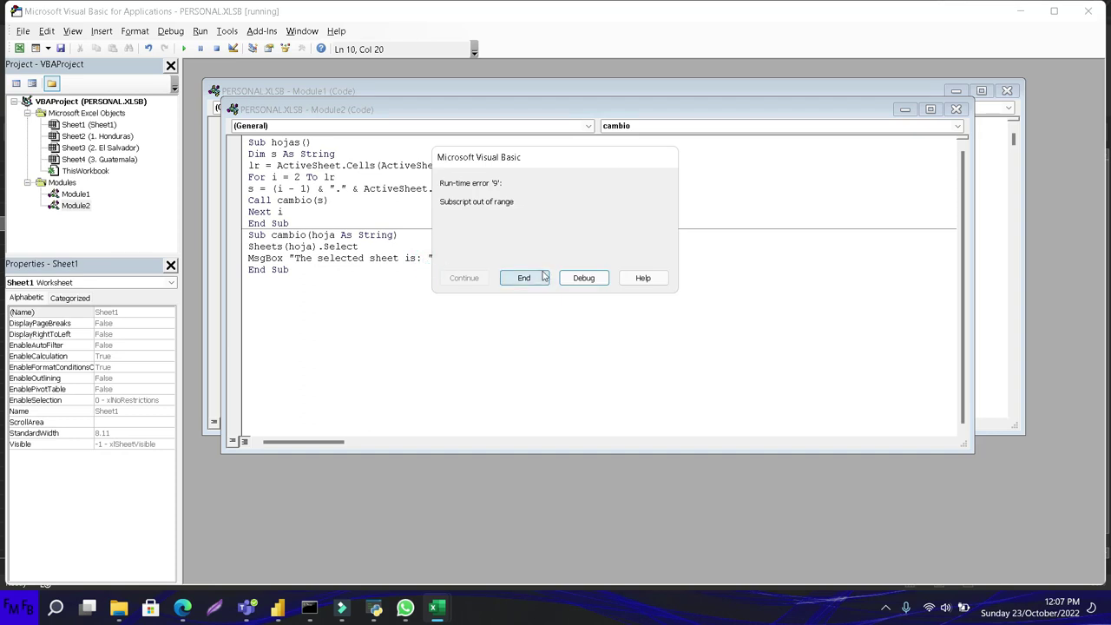
{"action": "left_click", "coordinate": [581, 278]}
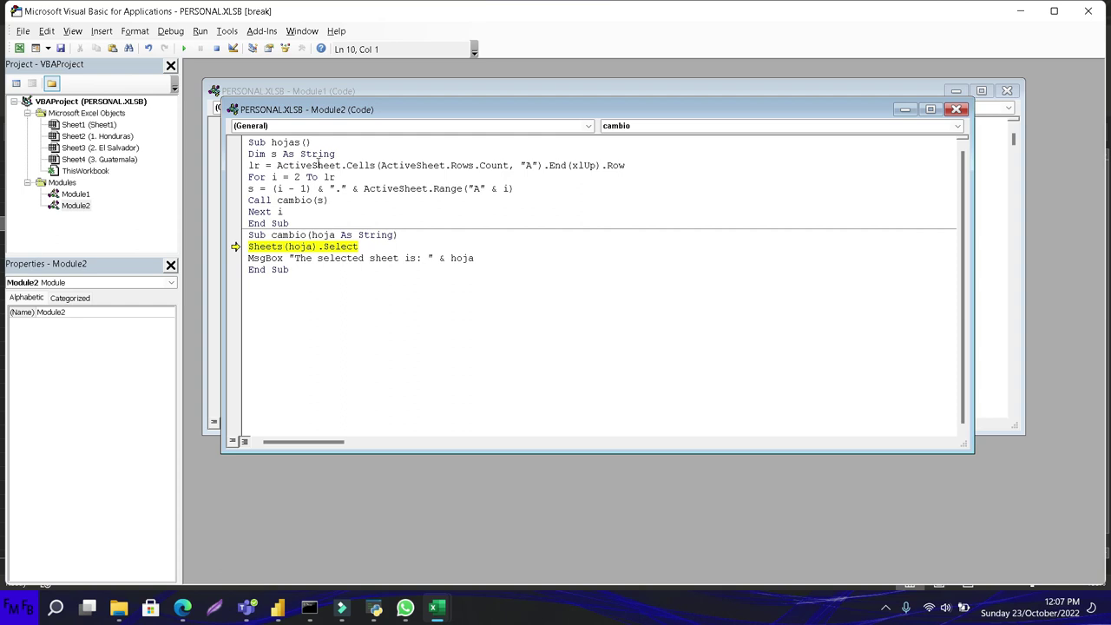
{"action": "mouse_move", "coordinate": [335, 177]}
{"action": "key", "text": "alt+F11"}
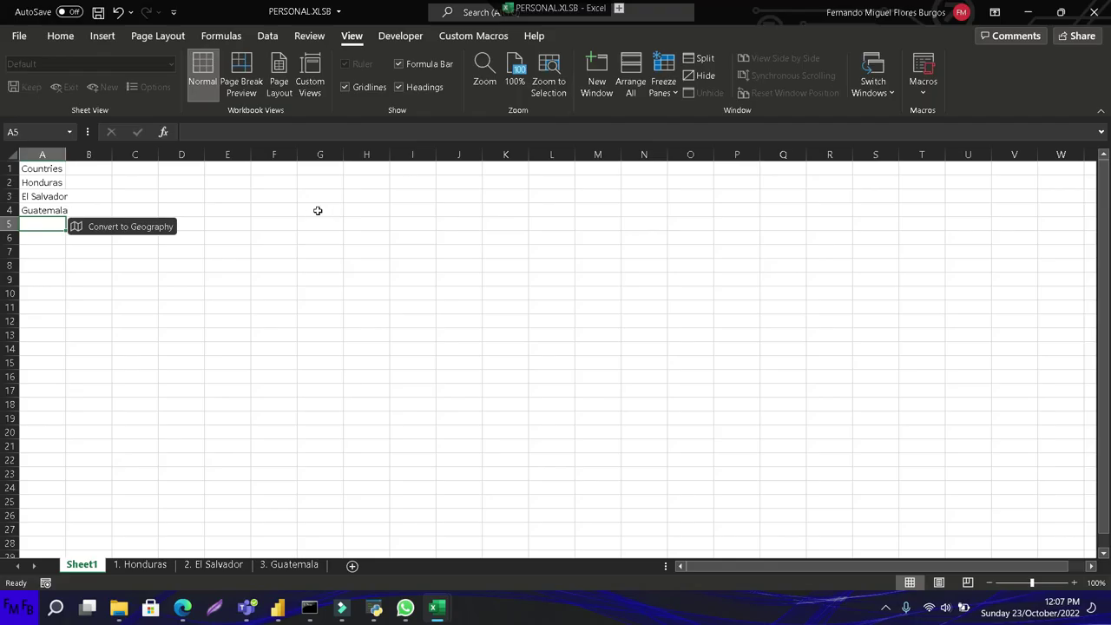
{"action": "key", "text": "alt+F11"}
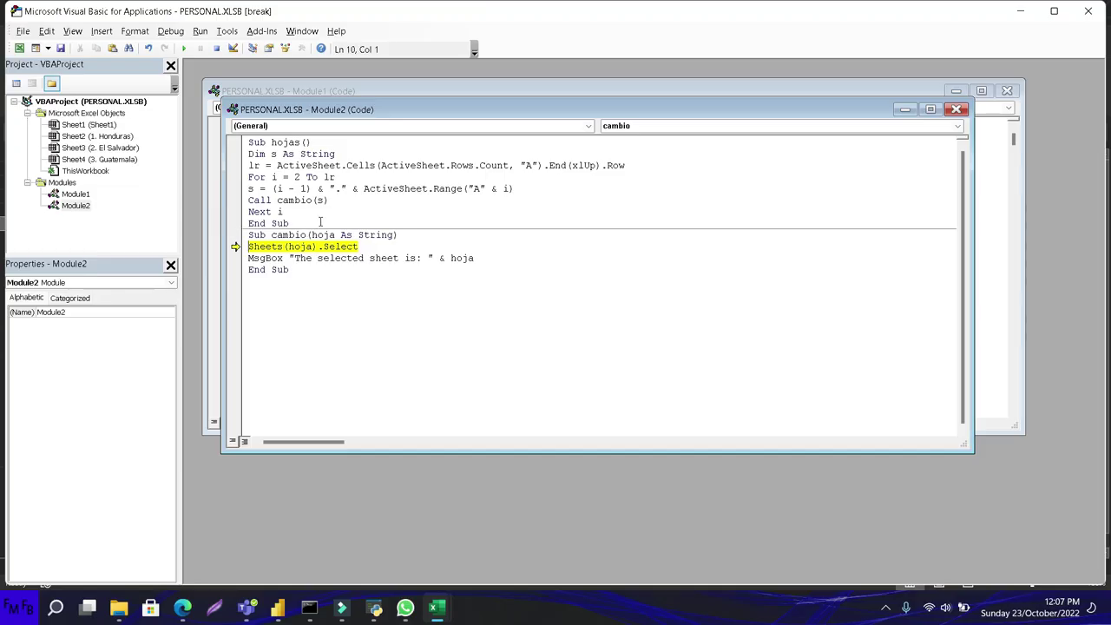
{"action": "mouse_move", "coordinate": [328, 232]}
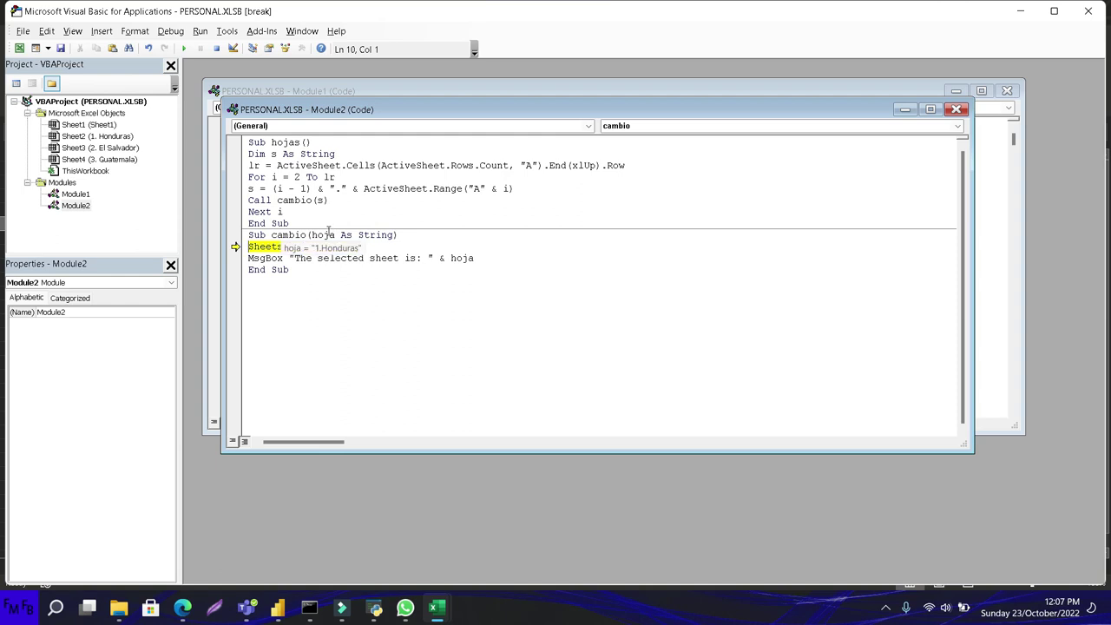
- Insert a space after the period in the sheet-name string and reset the macro
{"action": "left_click", "coordinate": [342, 188]}
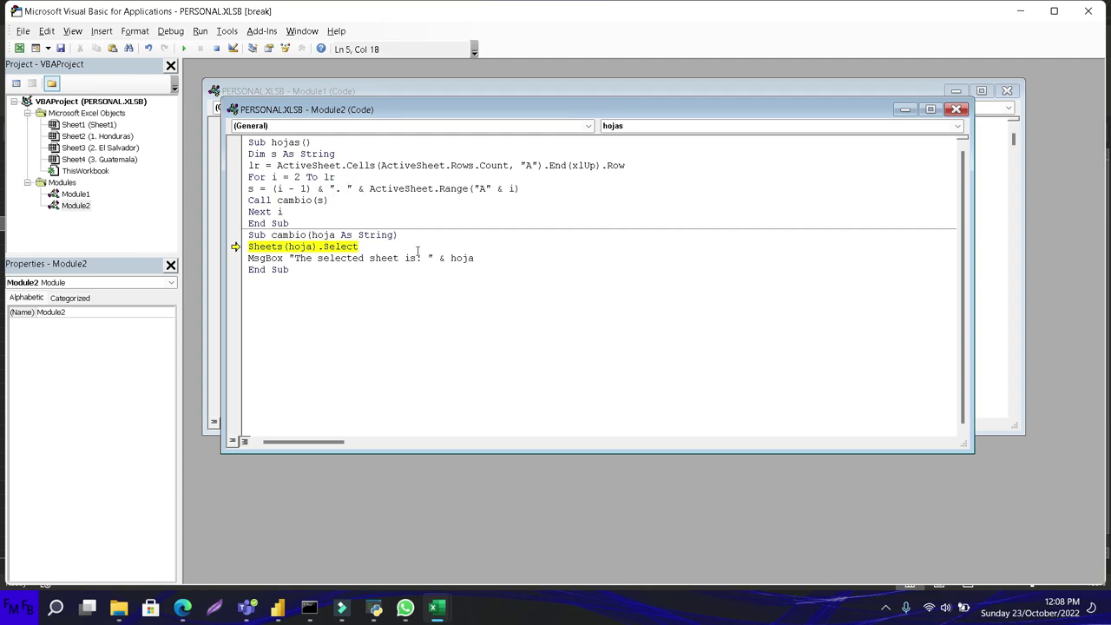
{"action": "left_click", "coordinate": [216, 48]}
{"action": "key", "text": "alt+Tab"}
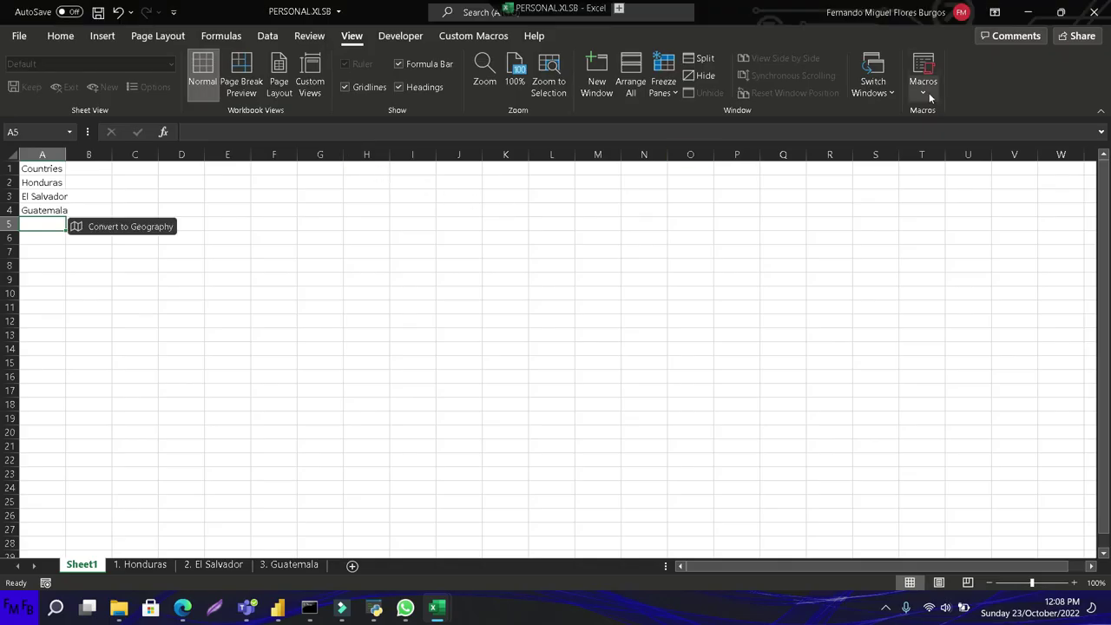
{"action": "key", "text": "alt+Tab"}
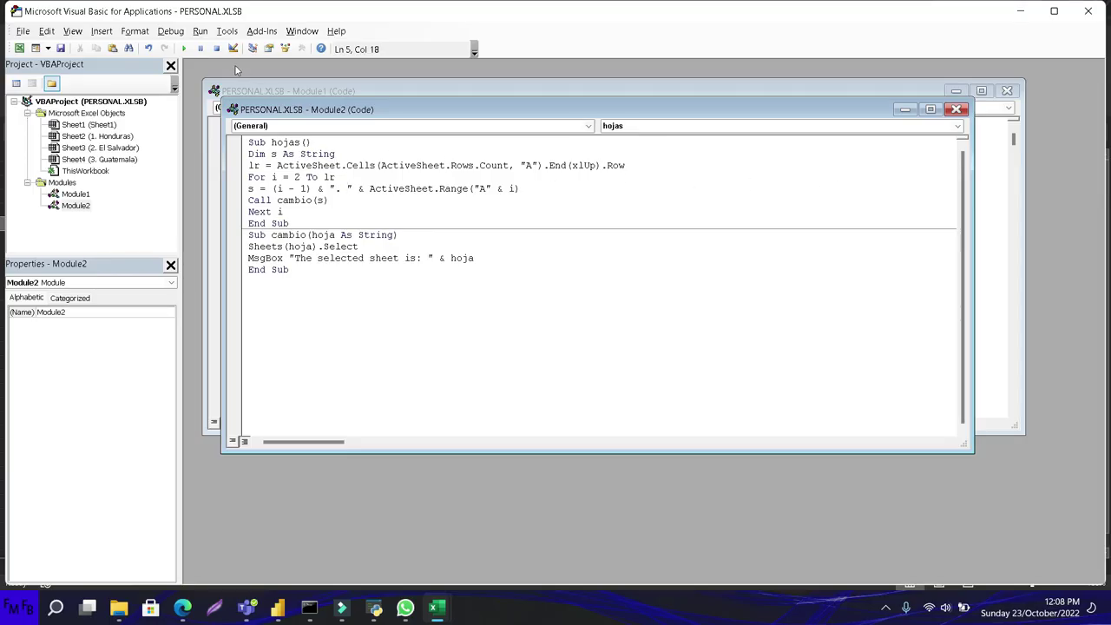
{"action": "key", "text": "alt+Tab"}
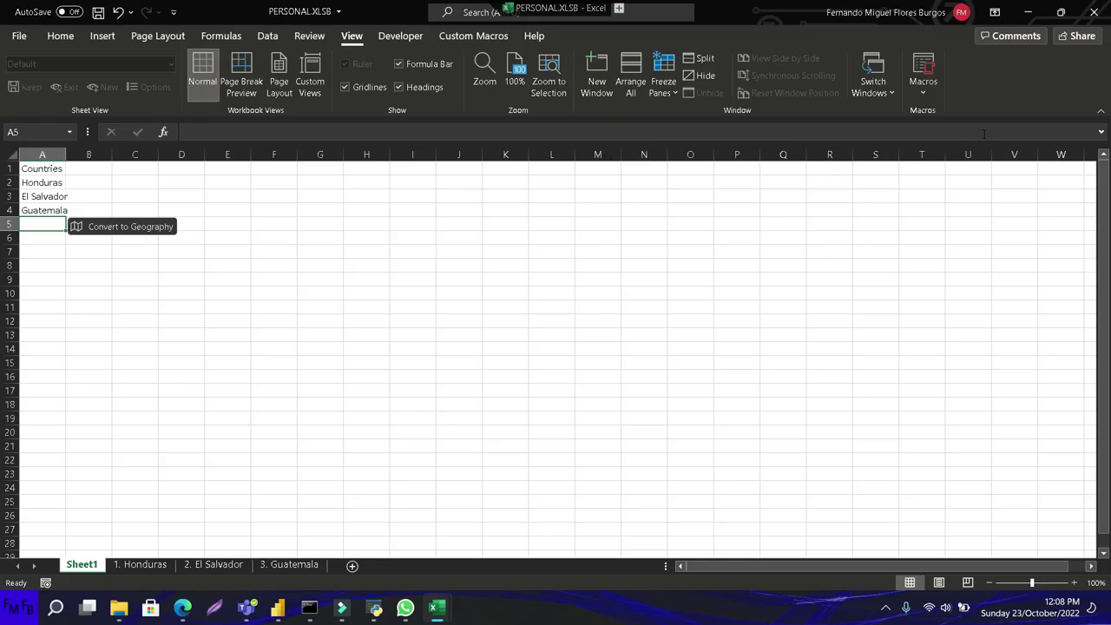
- Rerun hojas, accept the 1. Honduras message, and debug the next failure
{"action": "left_click", "coordinate": [922, 90]}
{"action": "left_click", "coordinate": [924, 112]}
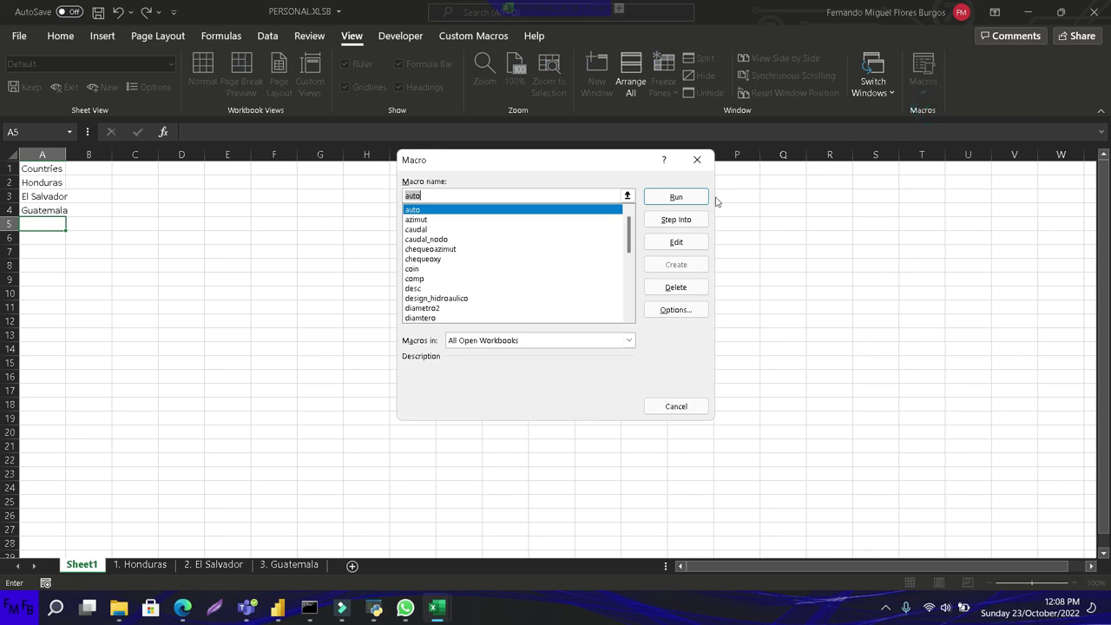
{"action": "left_click", "coordinate": [449, 299]}
{"action": "scroll", "coordinate": [449, 301], "scroll_direction": "down", "scroll_amount": 1}
{"action": "scroll", "coordinate": [449, 301], "scroll_direction": "down", "scroll_amount": 1}
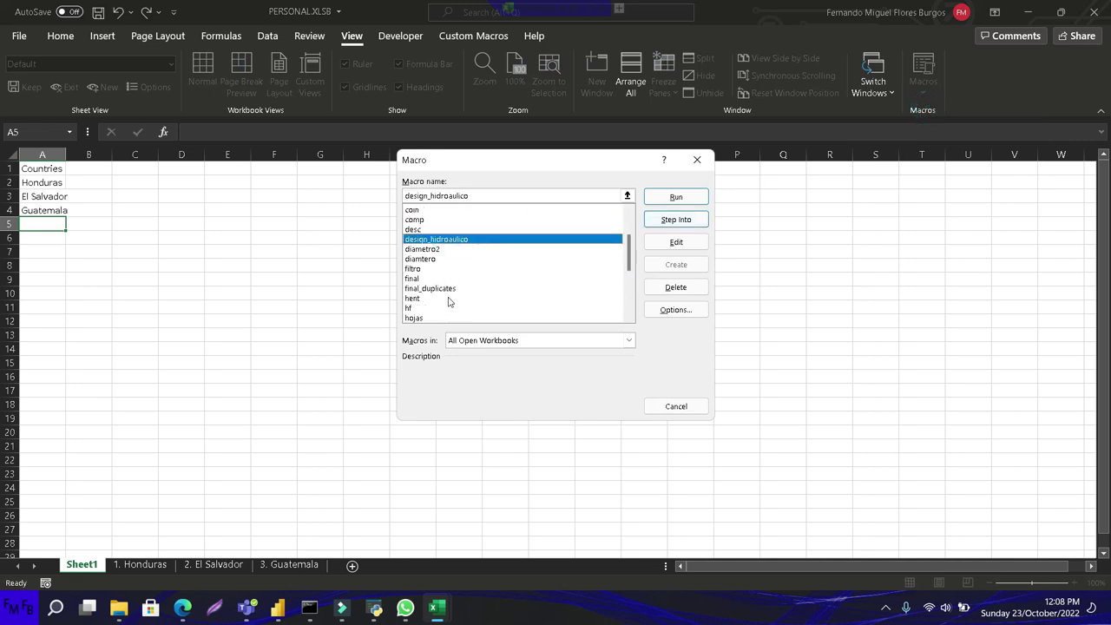
{"action": "scroll", "coordinate": [448, 301], "scroll_direction": "down", "scroll_amount": 1}
{"action": "double_click", "coordinate": [446, 299]}
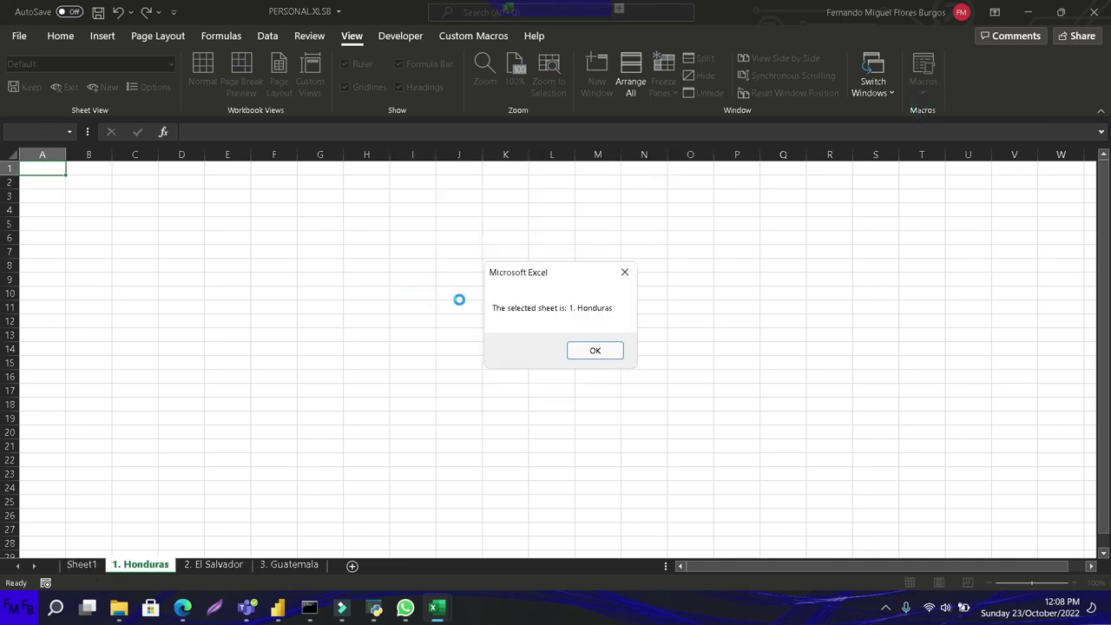
{"action": "left_click", "coordinate": [596, 350]}
{"action": "left_click", "coordinate": [584, 279]}
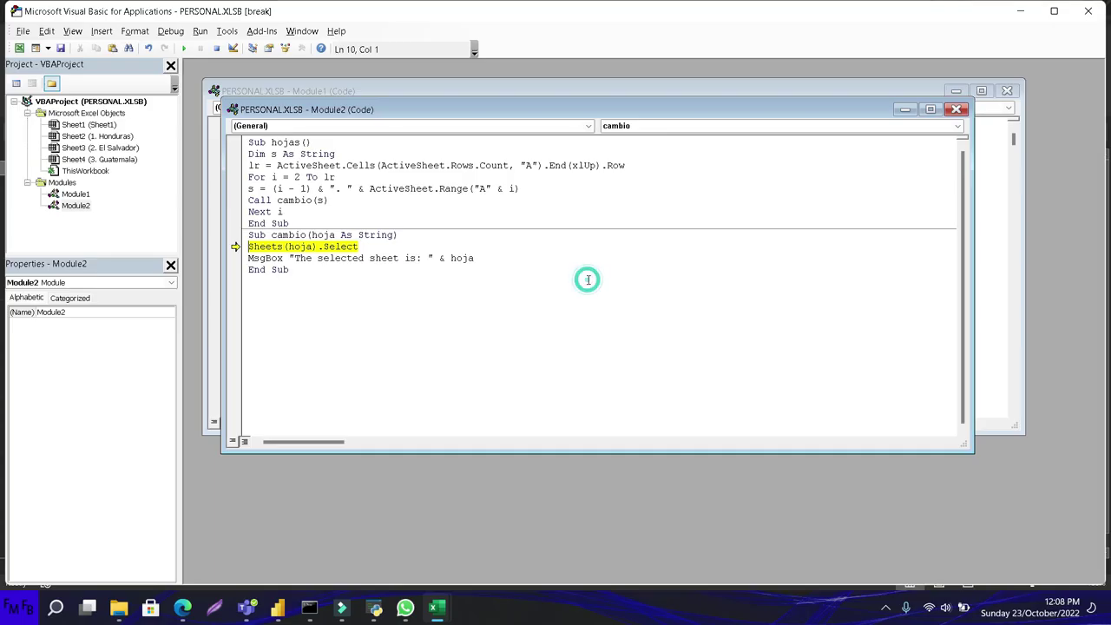
{"action": "mouse_move", "coordinate": [308, 247]}
{"action": "mouse_move", "coordinate": [252, 187]}
{"action": "key", "text": "alt+F11"}
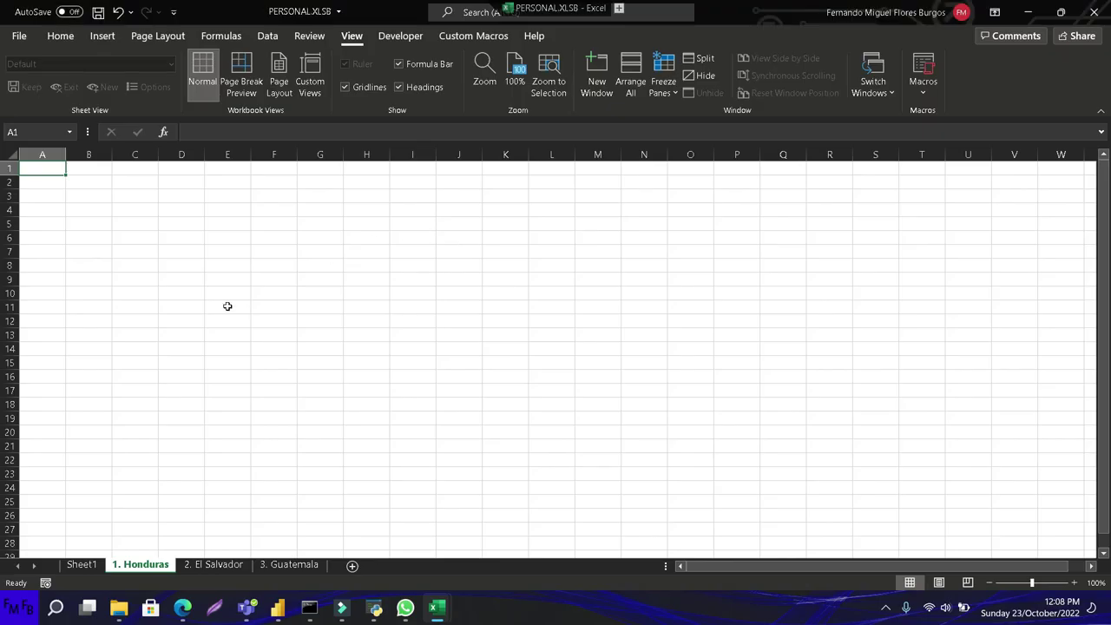
- Replace ActiveSheet with Sheets("Sheet1") in the line that builds the sheet name
{"action": "left_click", "coordinate": [73, 280]}
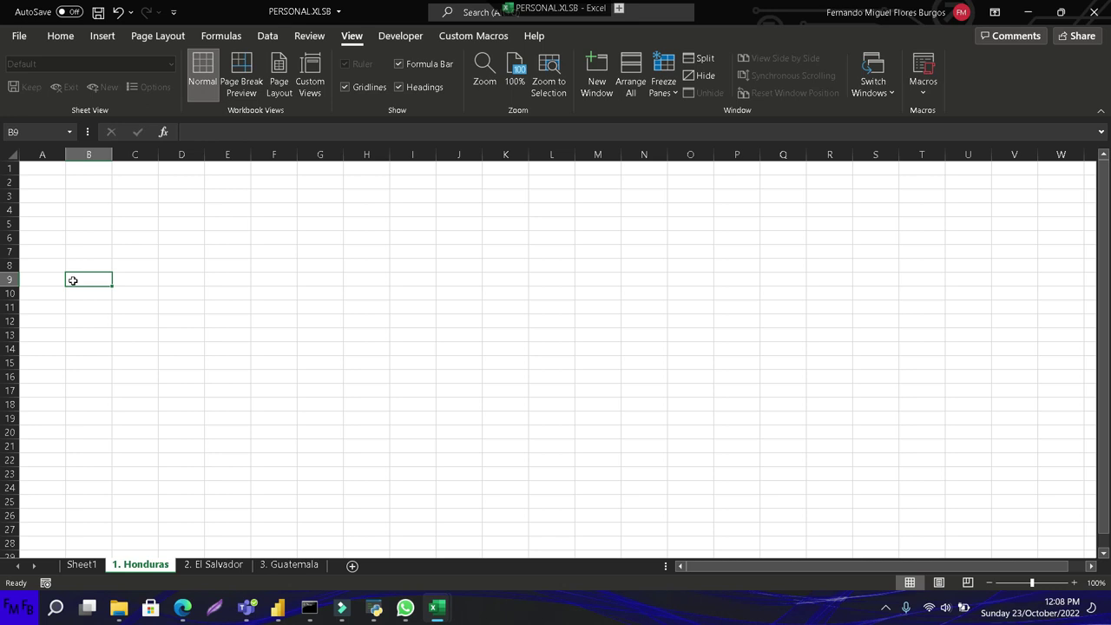
{"action": "left_click", "coordinate": [81, 564]}
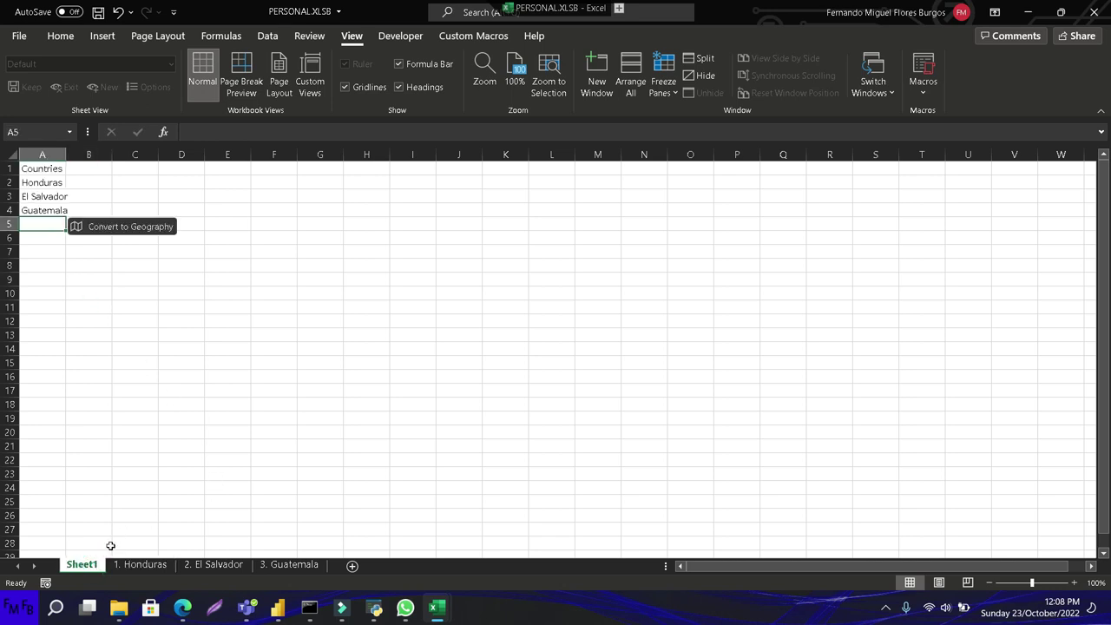
{"action": "key", "text": "alt+F11"}
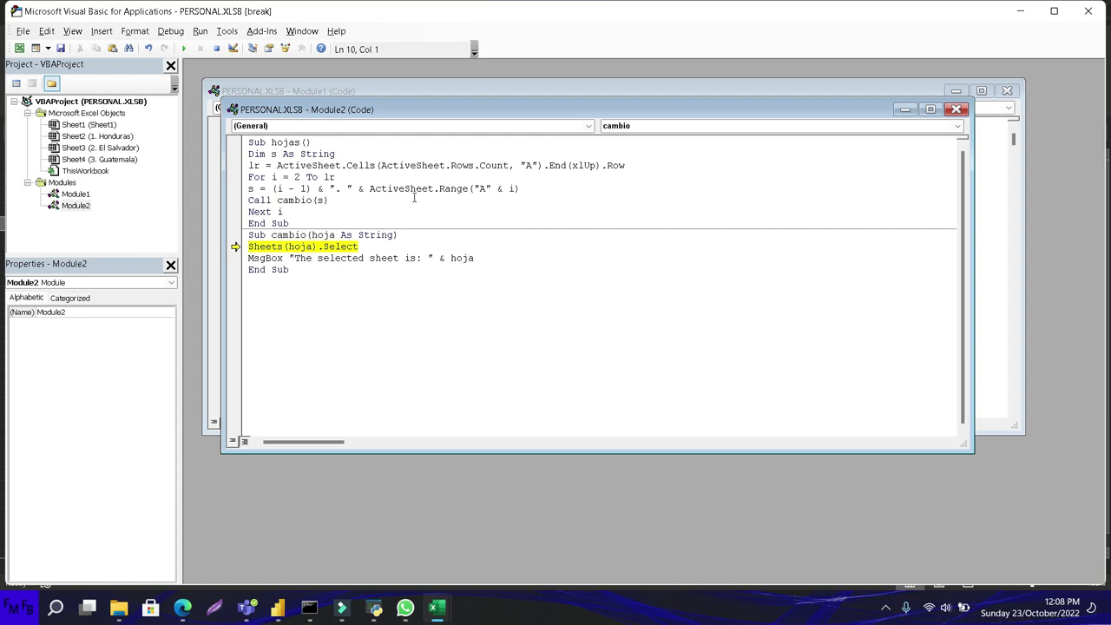
{"action": "left_click", "coordinate": [434, 188]}
{"action": "double_click", "coordinate": [434, 188]}
{"action": "type", "text": "Sheets()"}
{"action": "type", "text": "\"\""}
{"action": "type", "text": "Sheet"}
{"action": "type", "text": "1"}
- Reset and rerun hojas, accepting the 1. Honduras and 2. El Salvador messages
{"action": "key", "text": "alt+F11"}
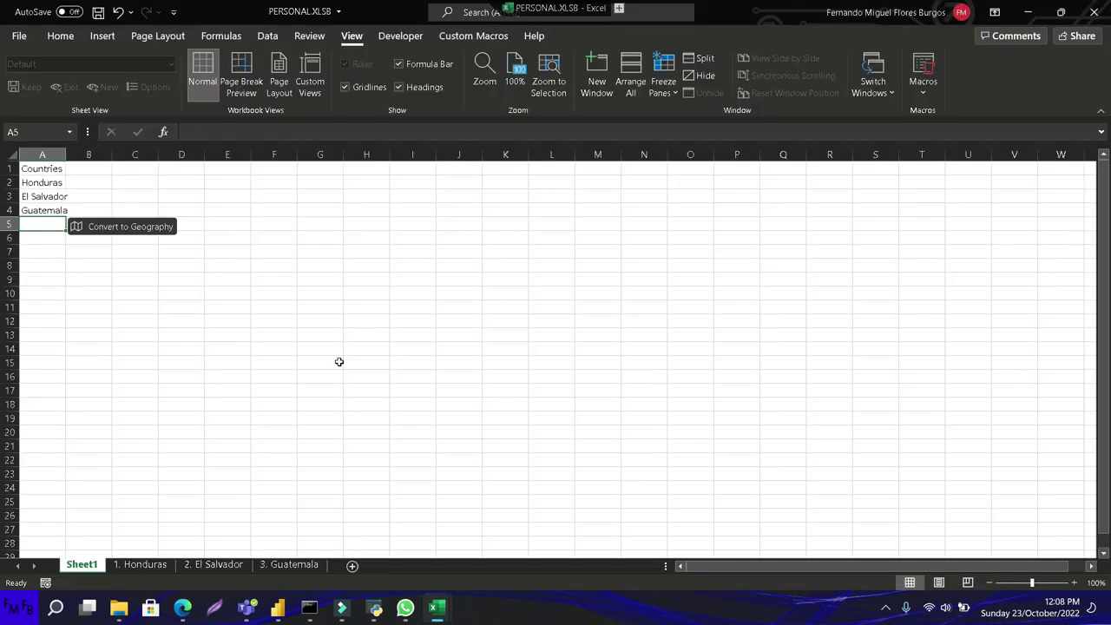
{"action": "key", "text": "alt+Tab"}
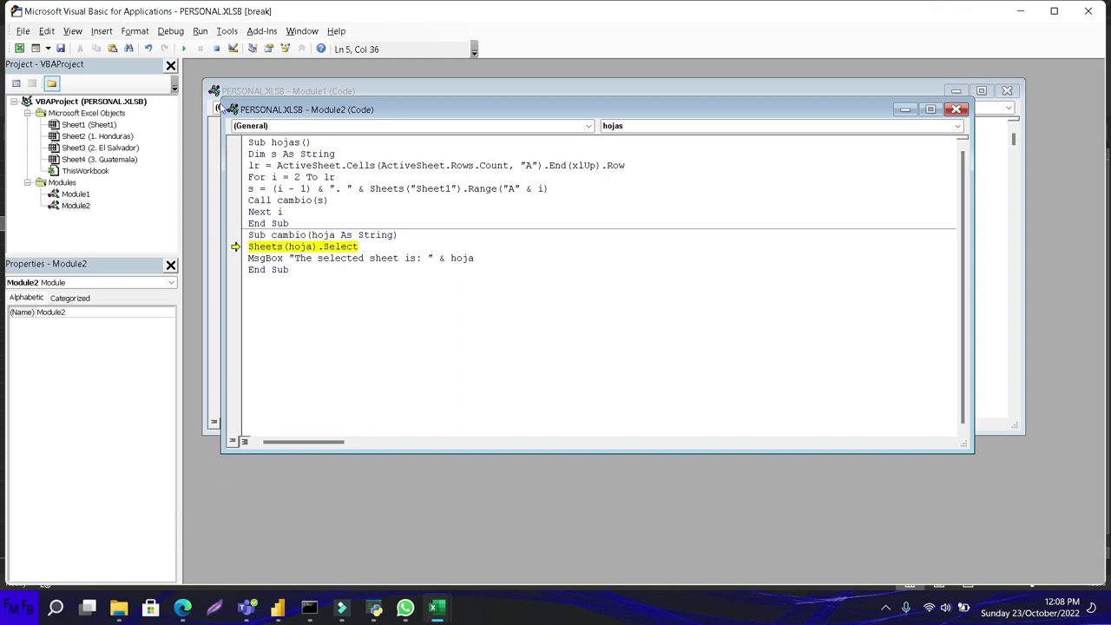
{"action": "left_click", "coordinate": [216, 49]}
{"action": "key", "text": "alt+Tab"}
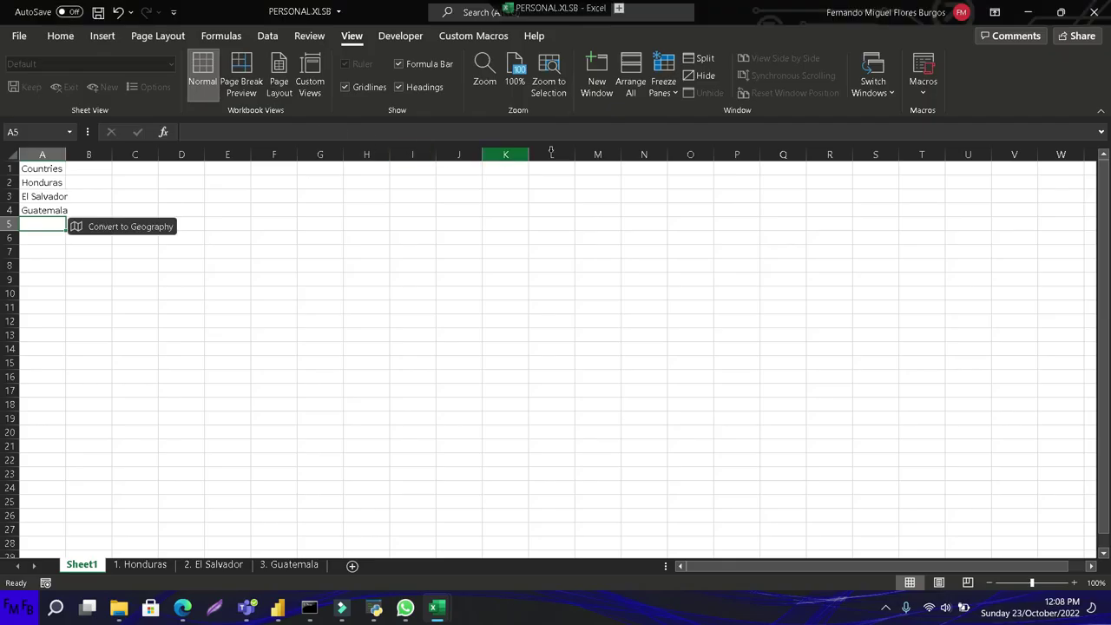
{"action": "left_click", "coordinate": [918, 92]}
{"action": "left_click", "coordinate": [948, 112]}
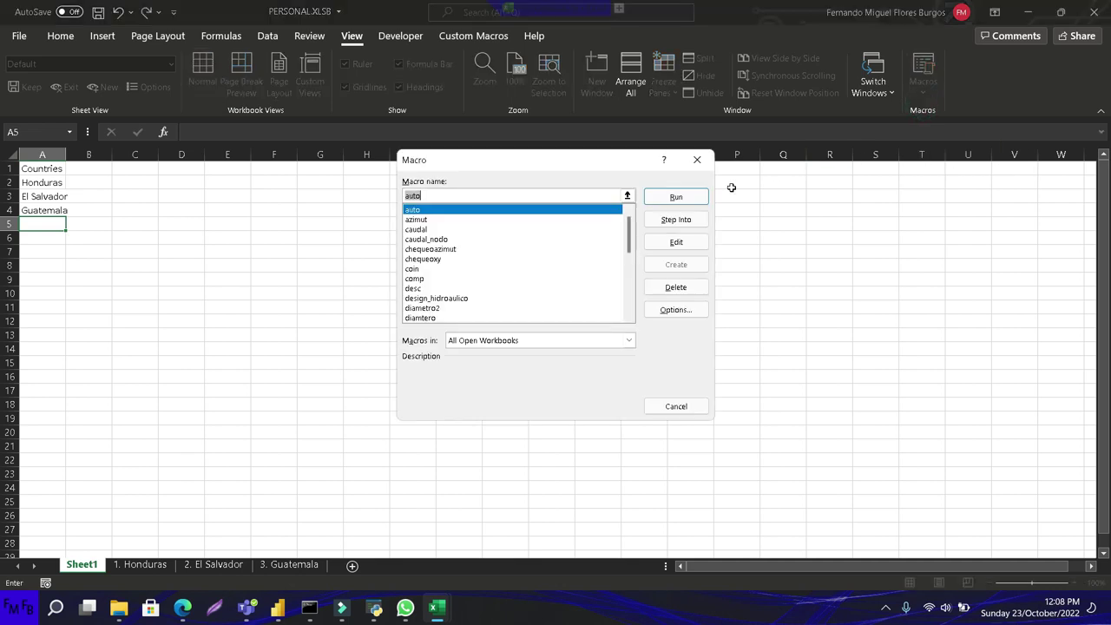
{"action": "left_click", "coordinate": [447, 299]}
{"action": "scroll", "coordinate": [447, 304], "scroll_direction": "down", "scroll_amount": 1}
{"action": "scroll", "coordinate": [448, 304], "scroll_direction": "down", "scroll_amount": 1}
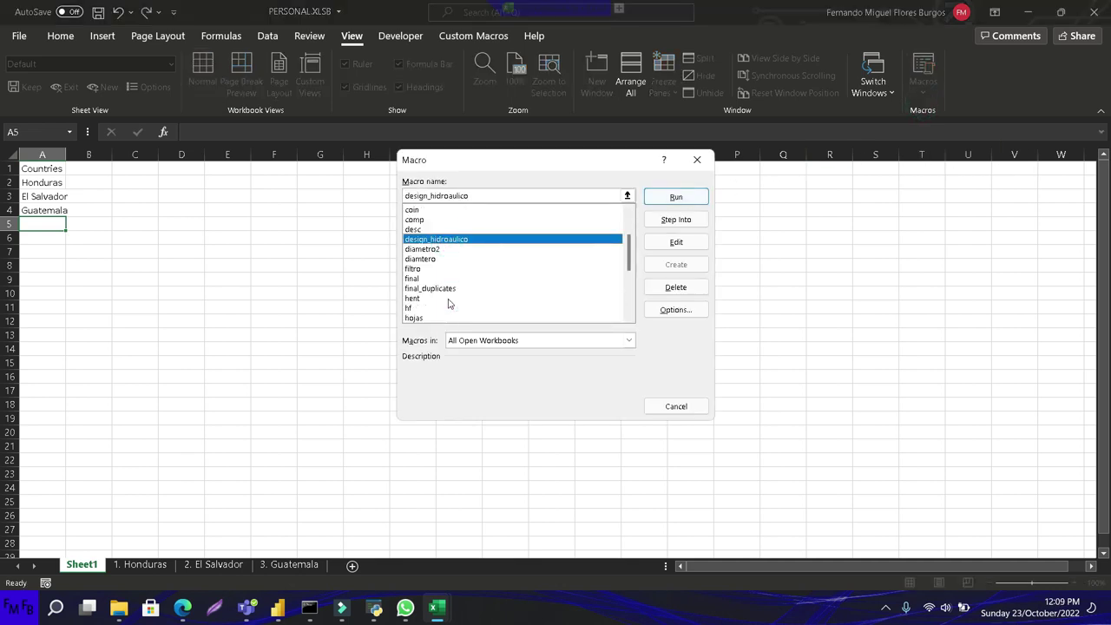
{"action": "double_click", "coordinate": [427, 318]}
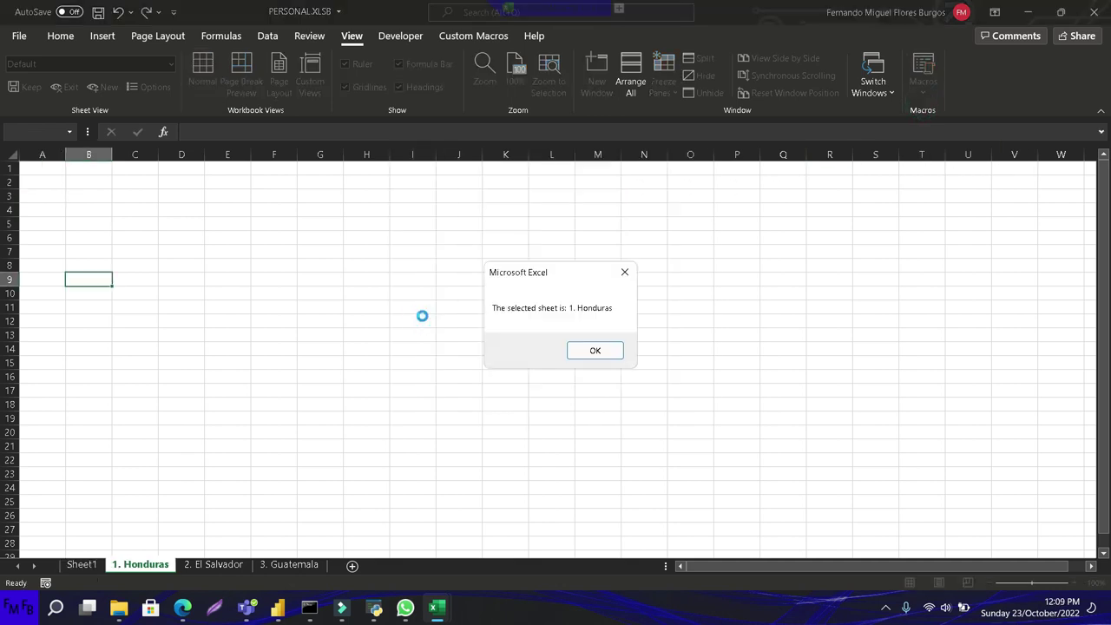
{"action": "left_click", "coordinate": [577, 350]}
{"action": "left_click", "coordinate": [577, 351]}
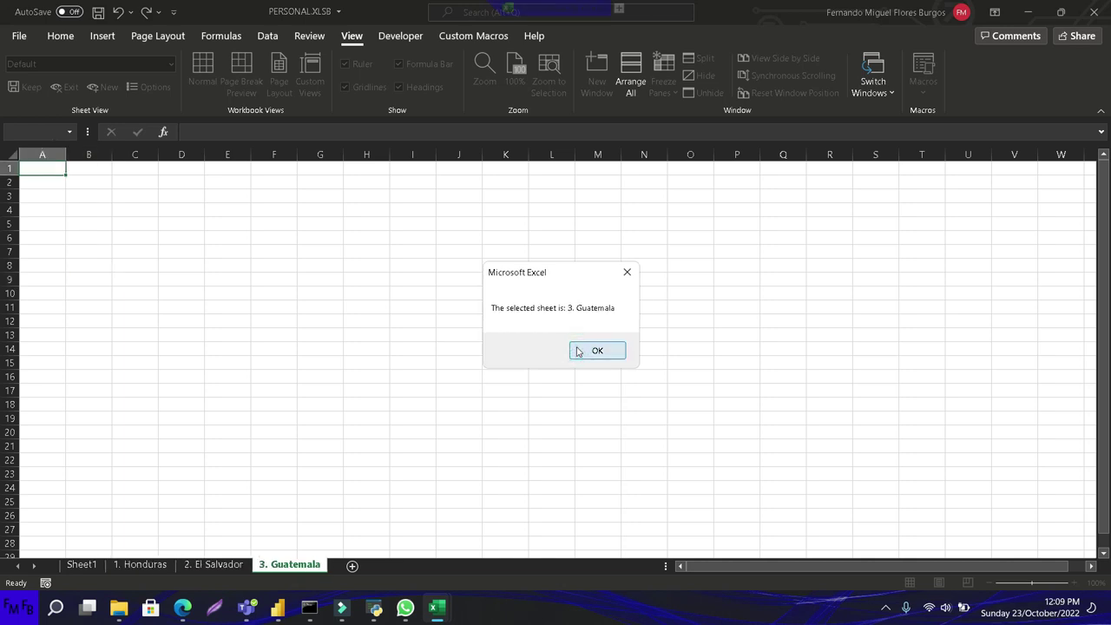